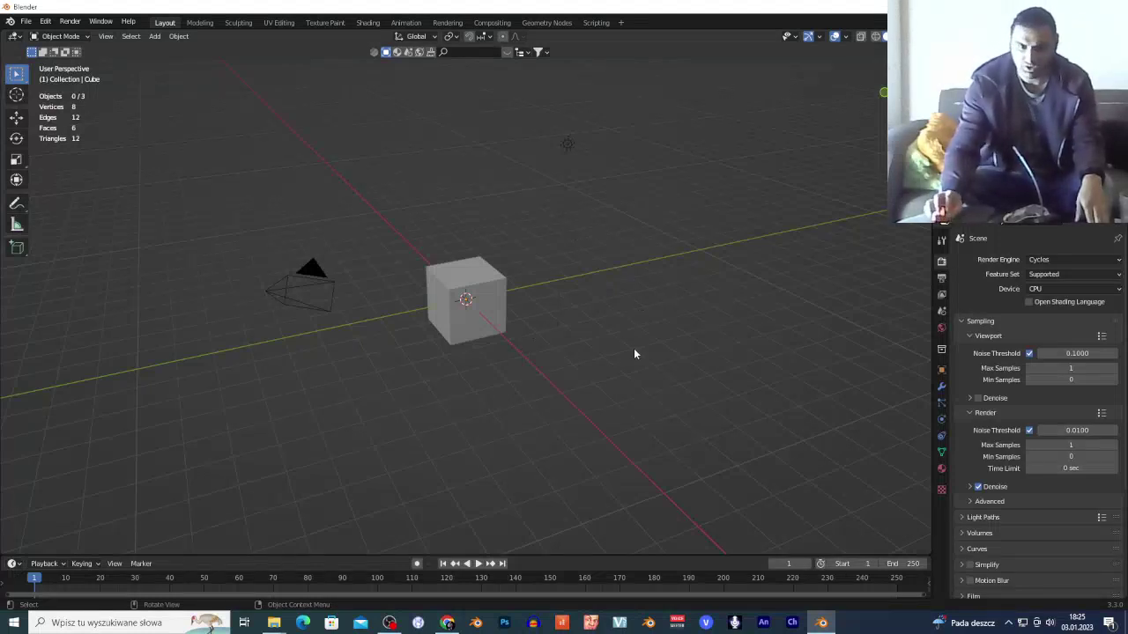
View the Ocd (One Click Damage) product page on Blender Market in the browser, and return to Blender.
{"action": "left_click", "coordinate": [448, 623]}
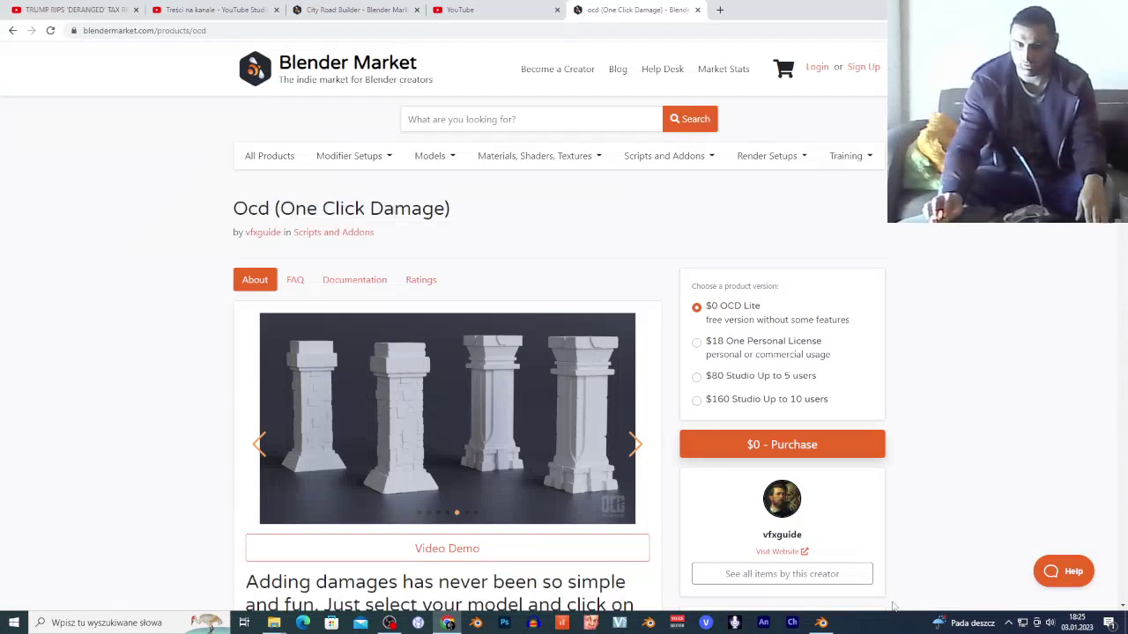
{"action": "left_click", "coordinate": [821, 623]}
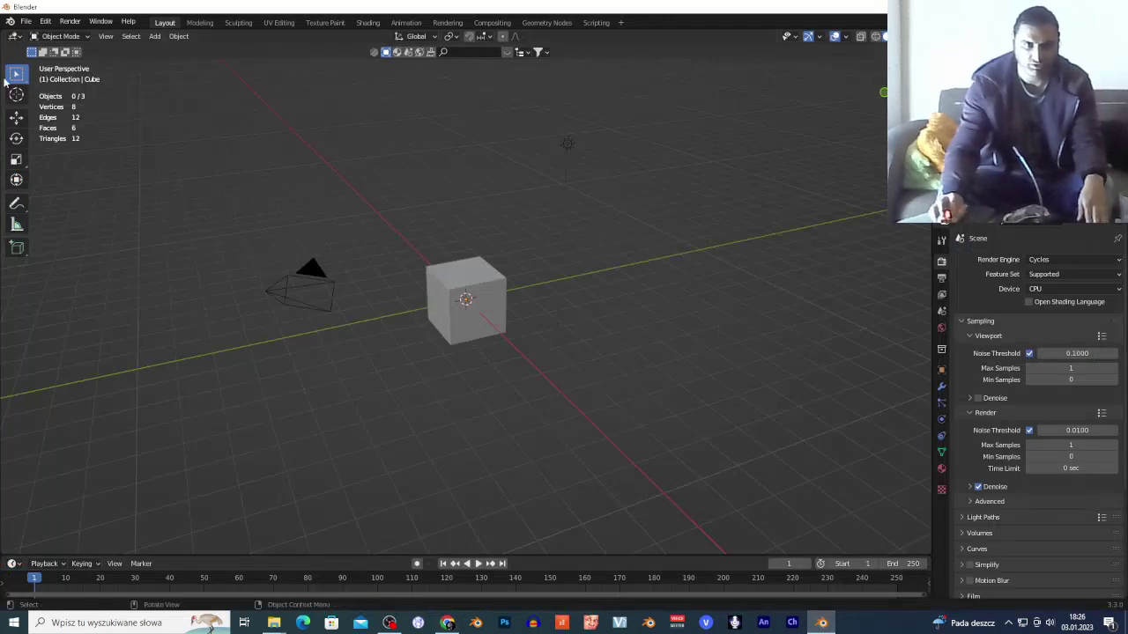
Look at the add-on installation dialog in the Preferences without installing a file, and close the Preferences.
{"action": "left_click", "coordinate": [45, 21]}
{"action": "left_click", "coordinate": [91, 190]}
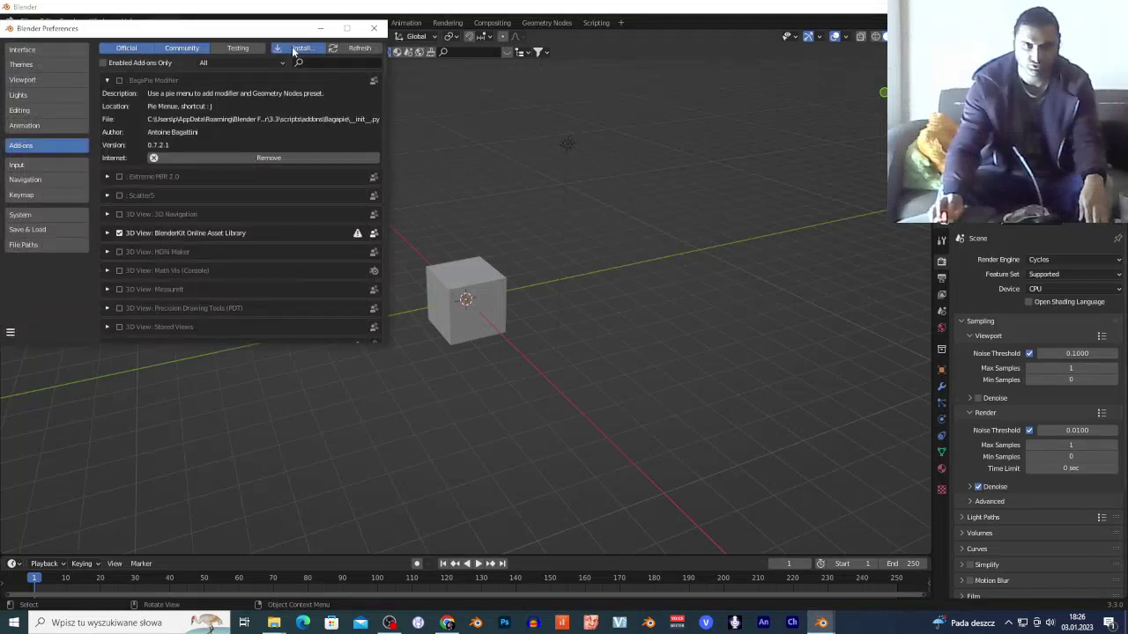
{"action": "left_click", "coordinate": [300, 49]}
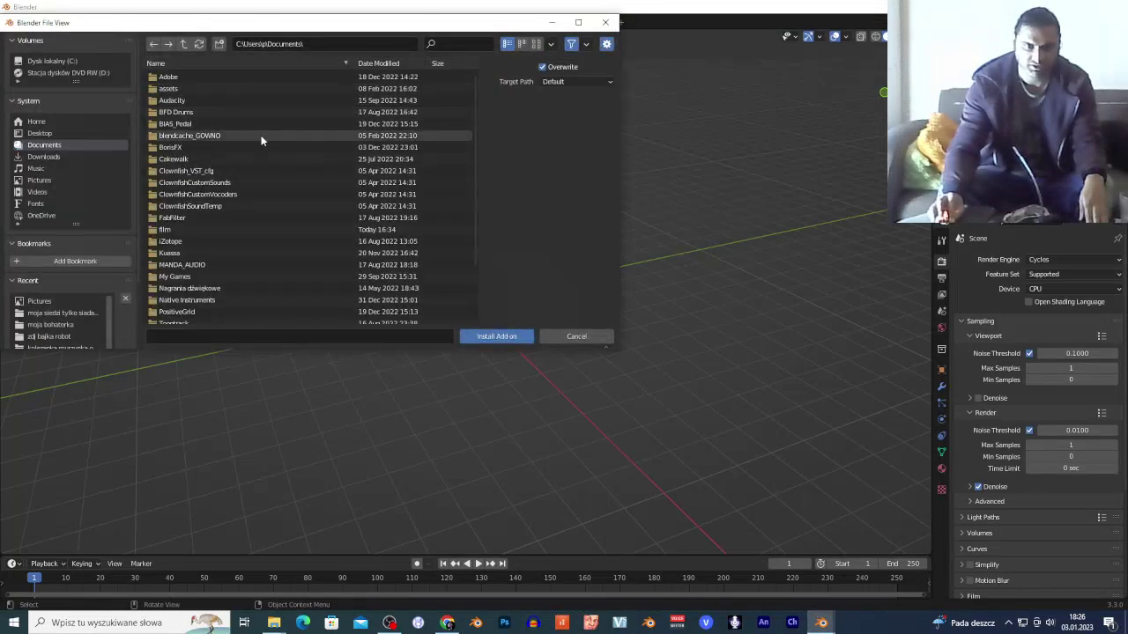
{"action": "left_click", "coordinate": [577, 336]}
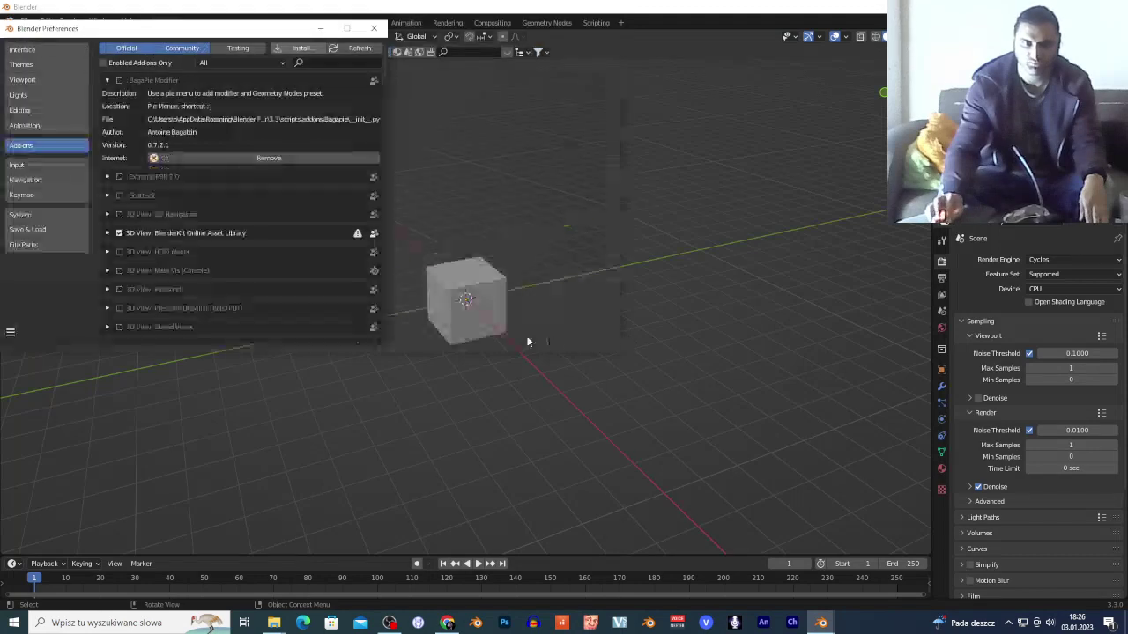
{"action": "left_click", "coordinate": [12, 335]}
{"action": "left_click", "coordinate": [72, 303]}
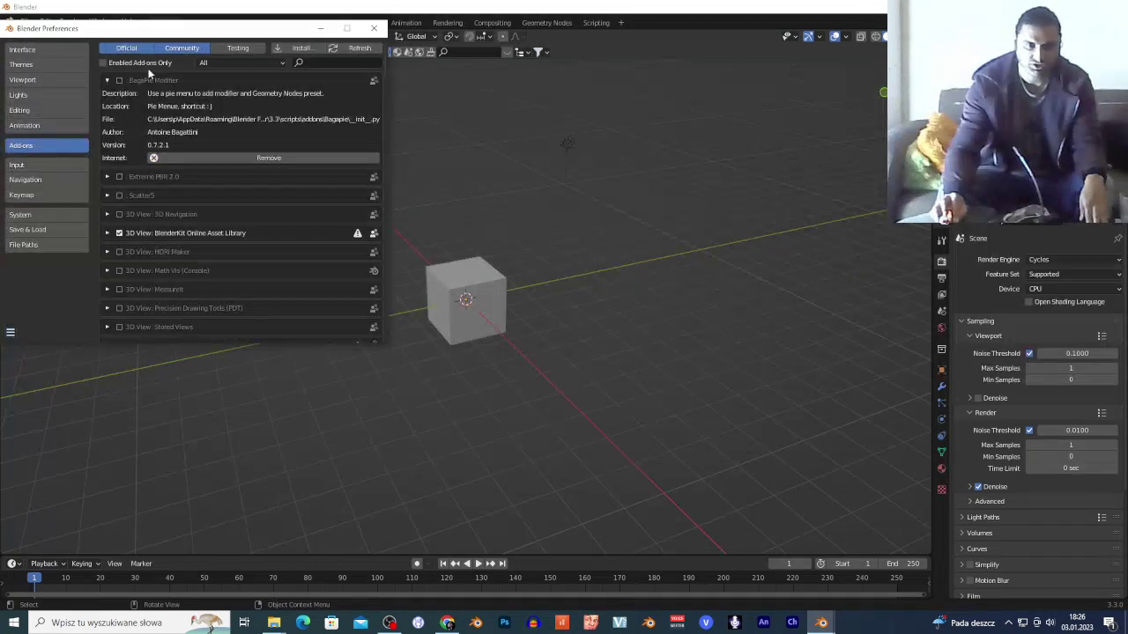
{"action": "left_click", "coordinate": [374, 28]}
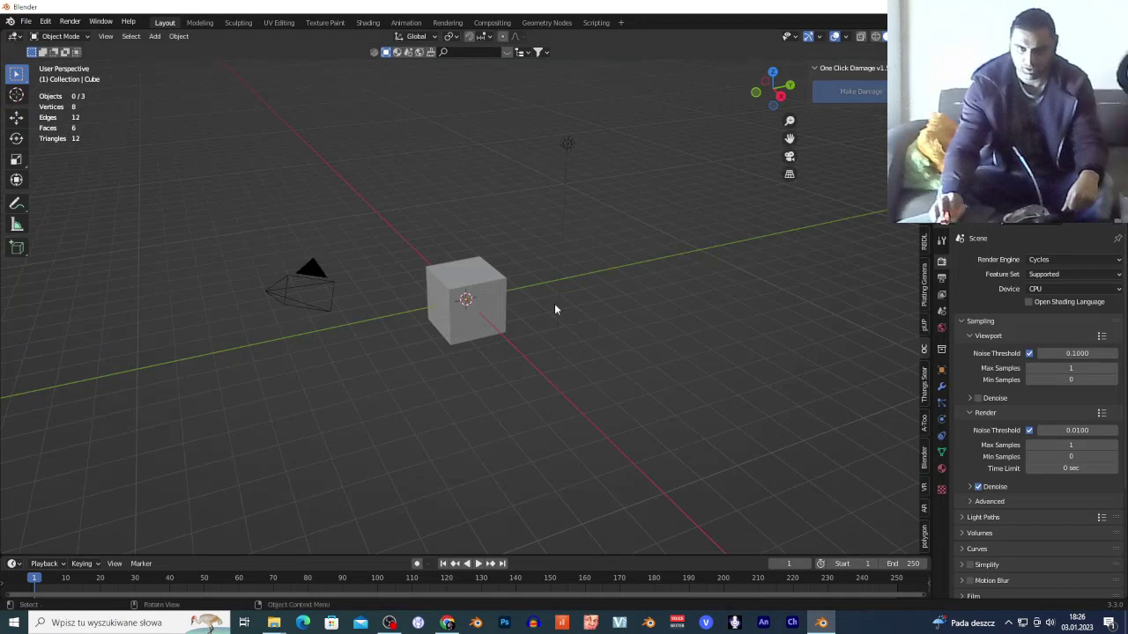
Select the default cube and generate damage on it with the One Click Damage add-on.
{"action": "scroll", "coordinate": [812, 329], "scroll_direction": "up", "scroll_amount": 2}
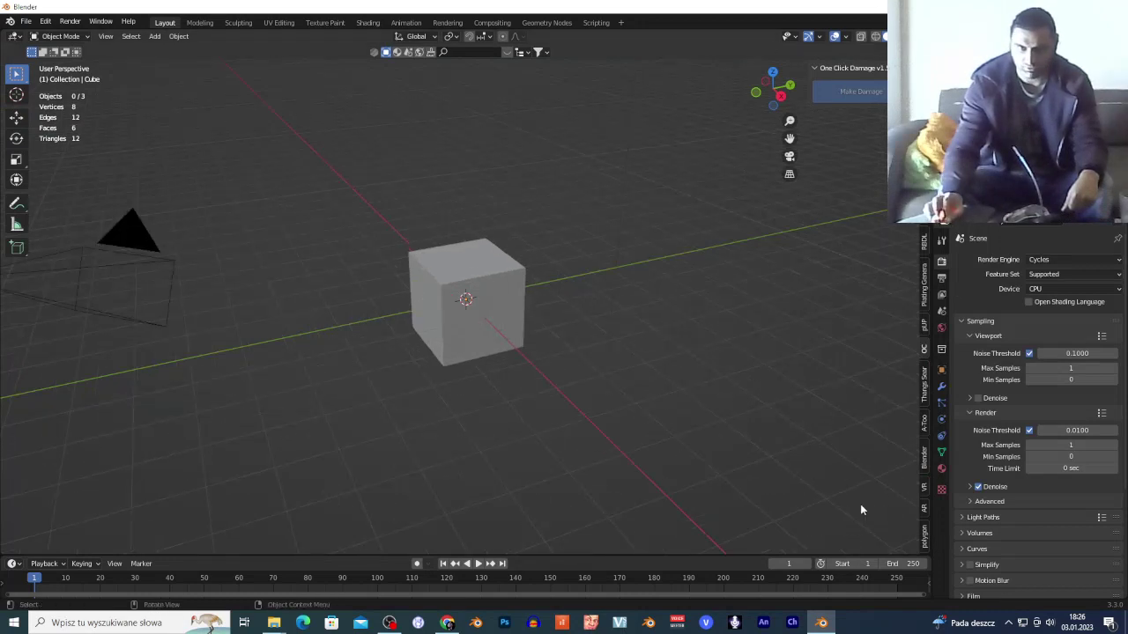
{"action": "left_click", "coordinate": [495, 317]}
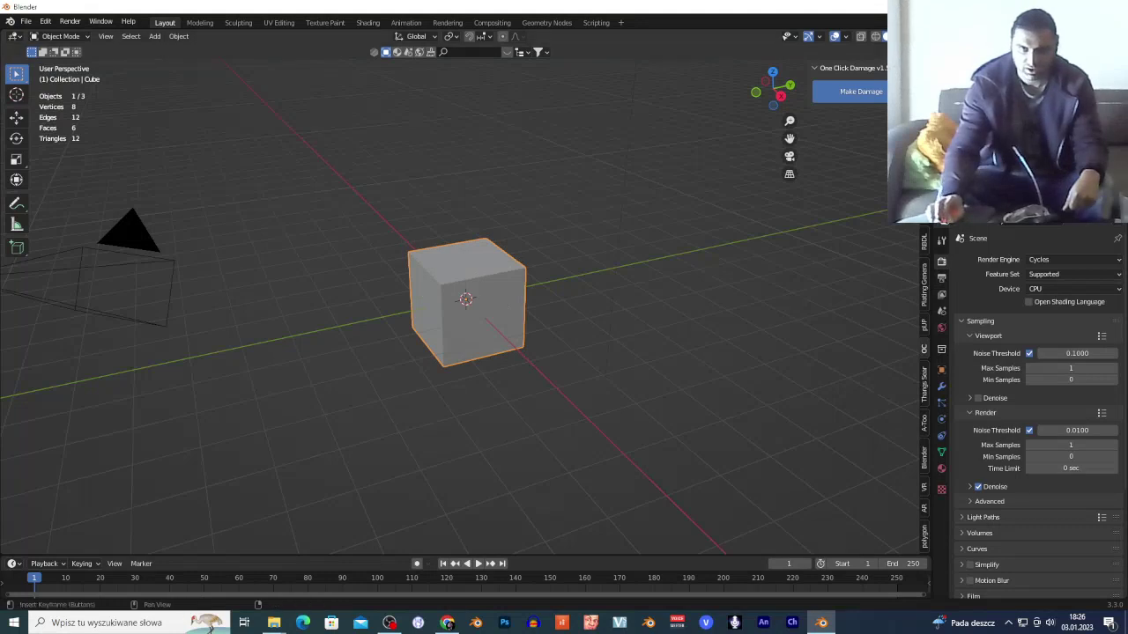
{"action": "left_click", "coordinate": [924, 283]}
{"action": "left_click", "coordinate": [924, 243]}
{"action": "left_click", "coordinate": [926, 221]}
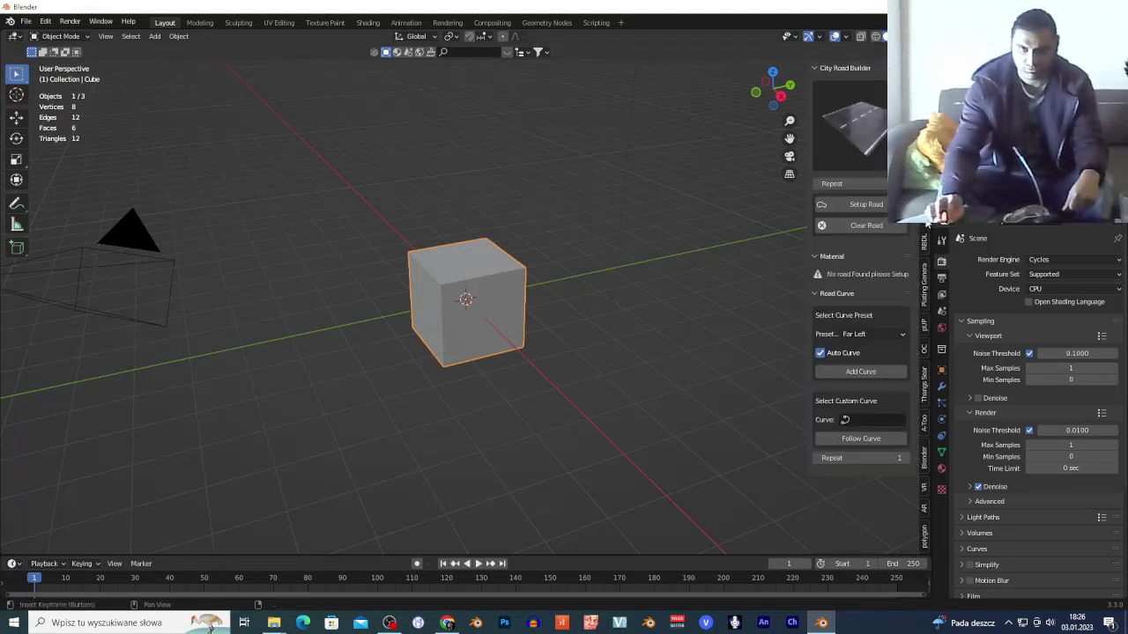
{"action": "left_click", "coordinate": [924, 284]}
{"action": "left_click", "coordinate": [924, 353]}
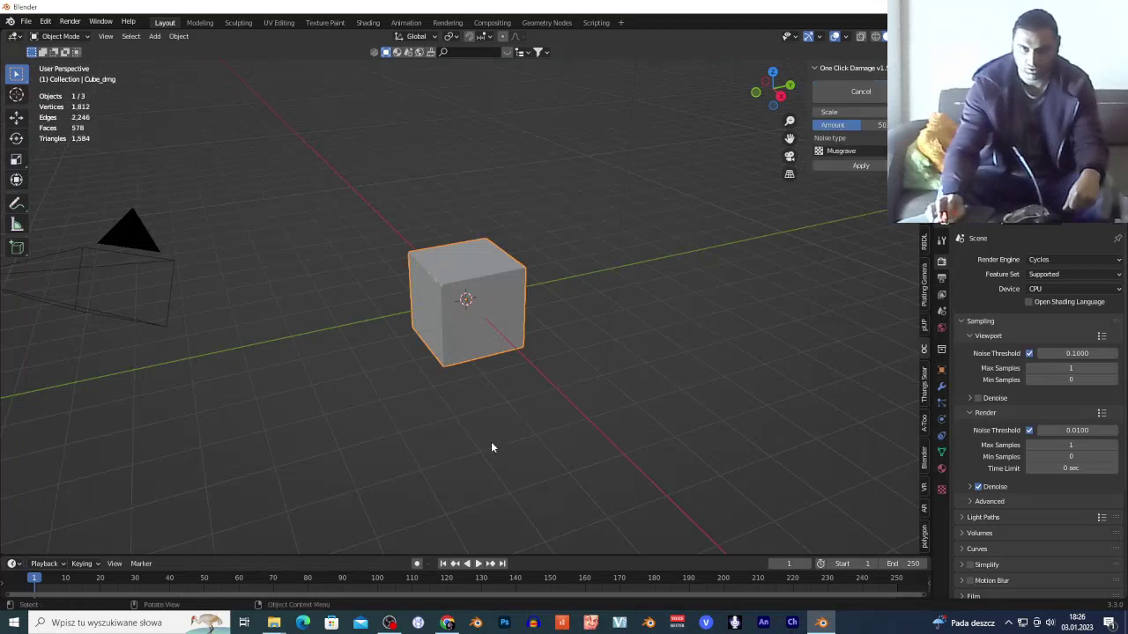
Increase the scale of the cube's damage and raise its amount to about 95.
{"action": "key", "text": "shift+grave"}
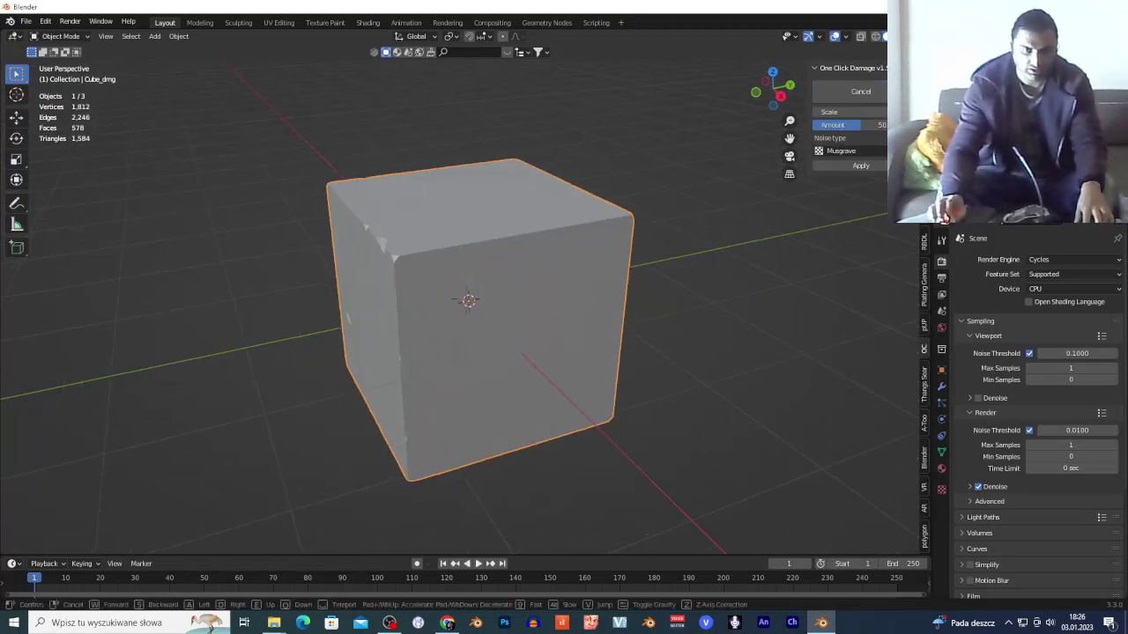
{"action": "key", "text": "d"}
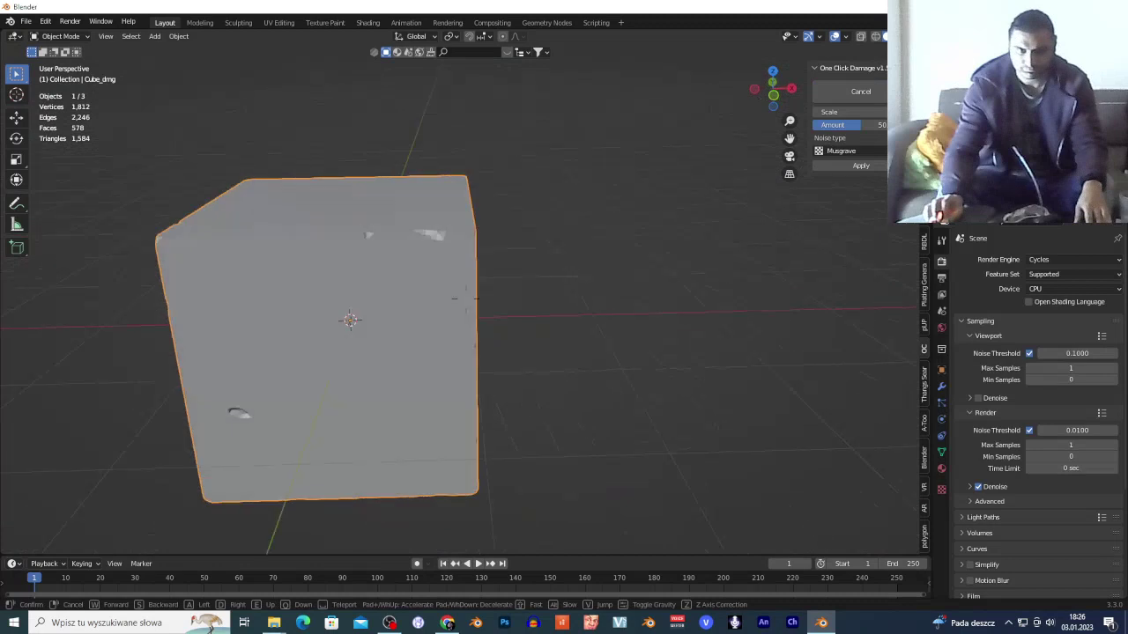
{"action": "key", "text": "w"}
{"action": "key", "text": "s"}
{"action": "left_click", "coordinate": [438, 240]}
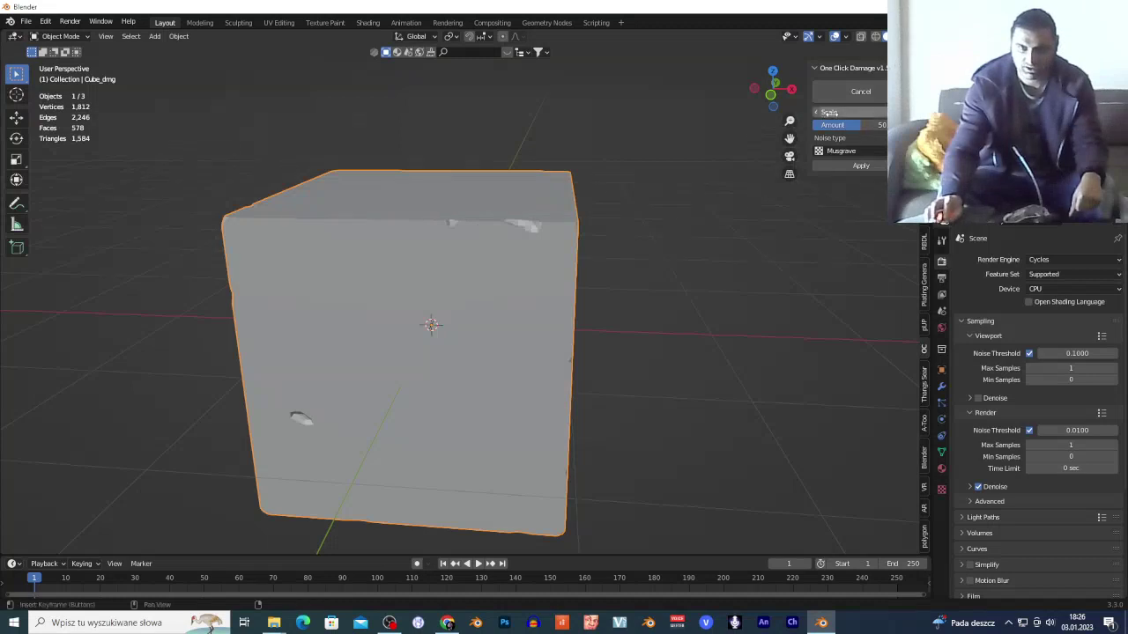
{"action": "left_click_drag", "start_coordinate": [831, 112], "coordinate": [870, 113]}
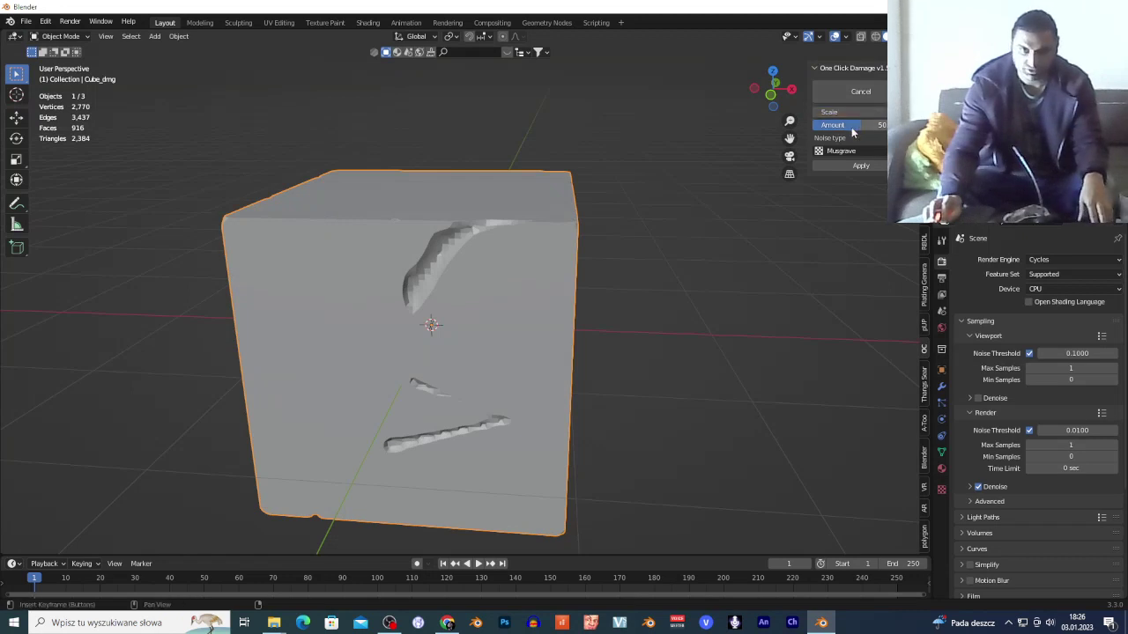
{"action": "left_click_drag", "start_coordinate": [848, 127], "coordinate": [886, 127]}
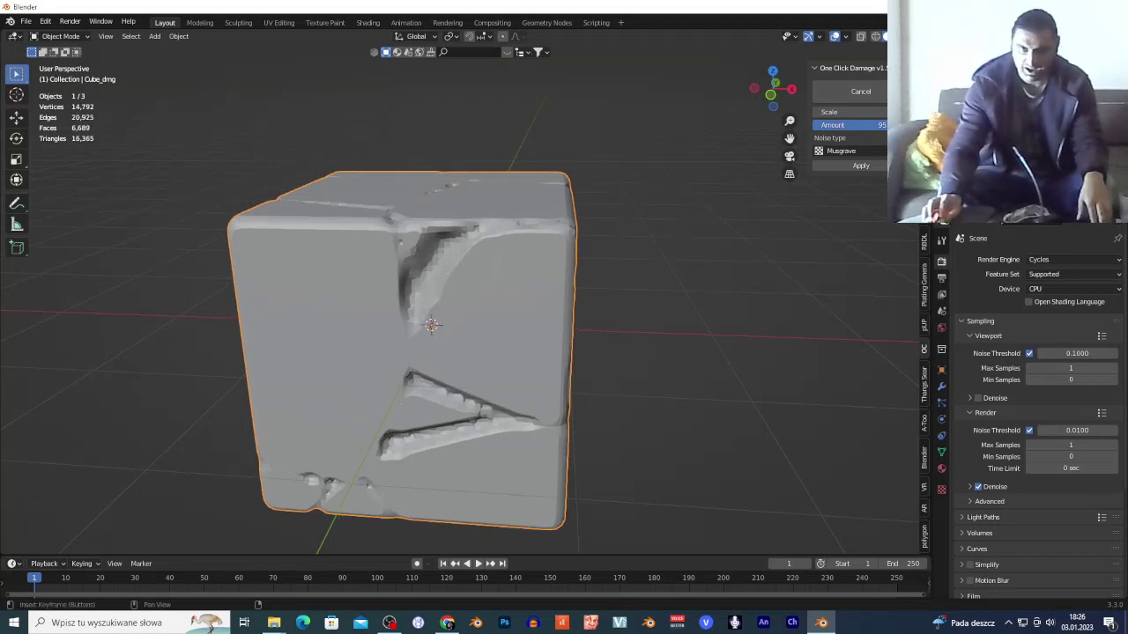
Set the damage noise type to Clouds, inspect the cube's surface and increase the damage scale.
{"action": "left_click", "coordinate": [849, 152]}
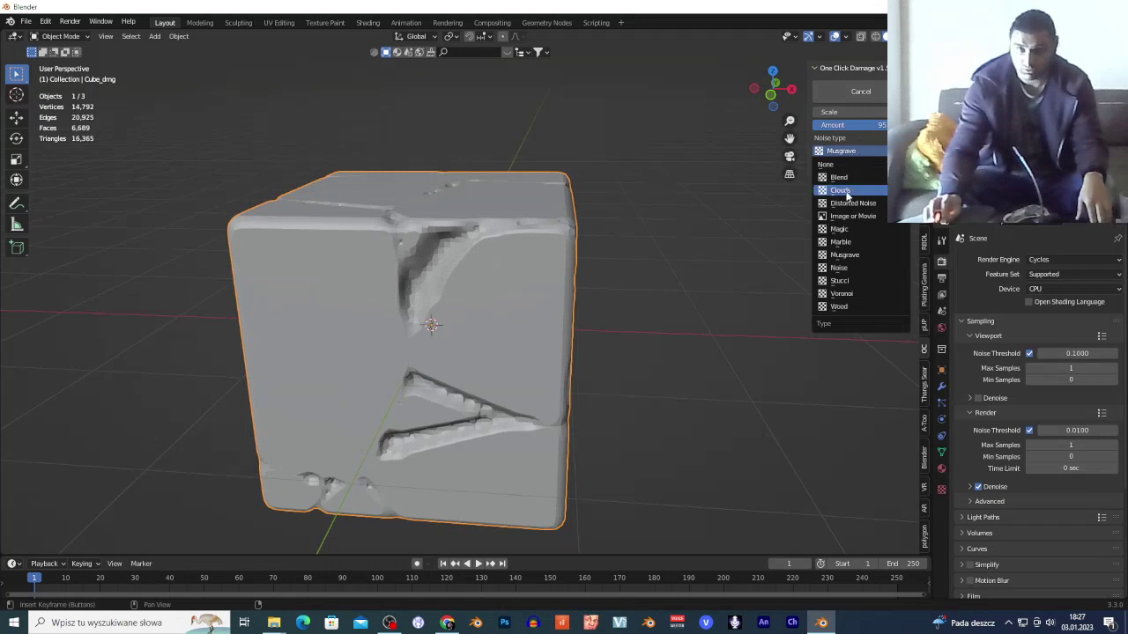
{"action": "key", "text": "Return"}
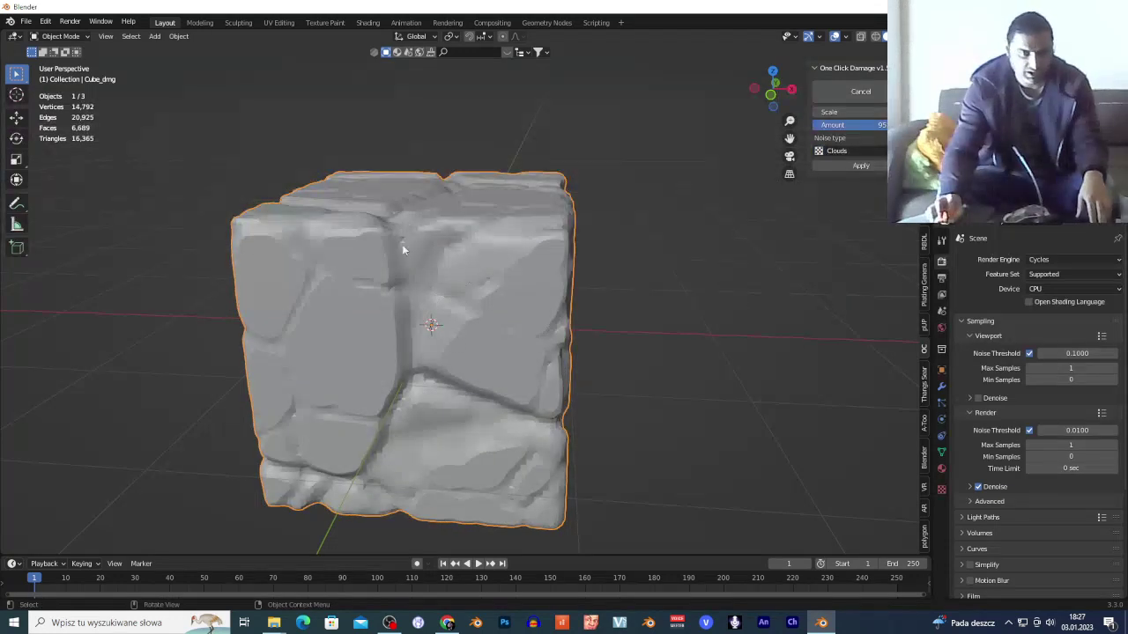
{"action": "key", "text": "shift+grave"}
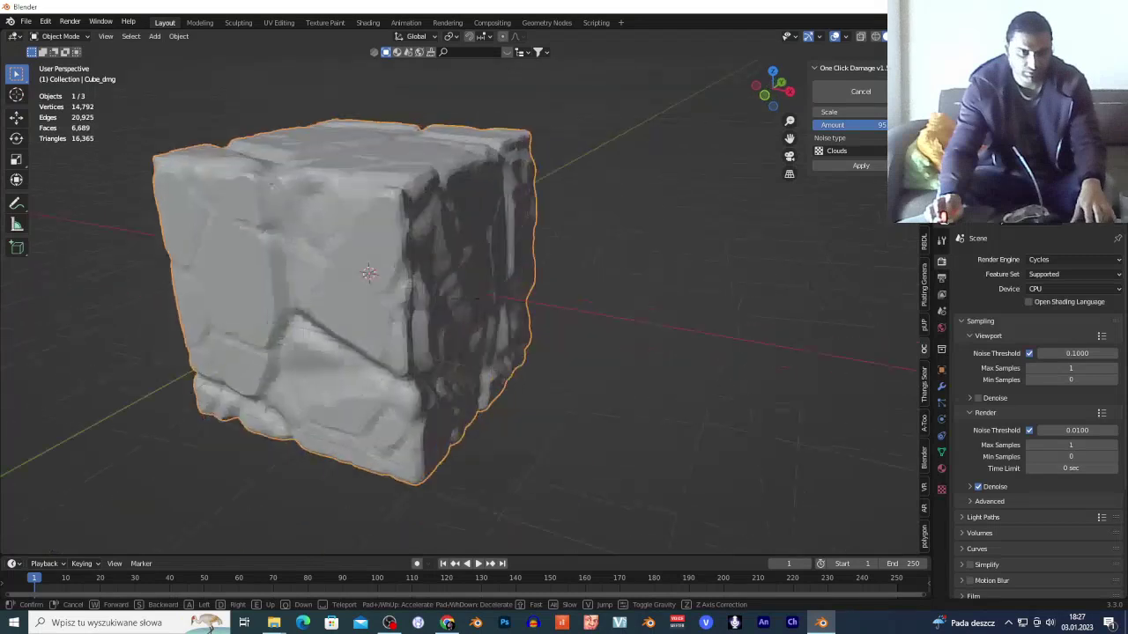
{"action": "key", "text": "a"}
{"action": "key", "text": "w"}
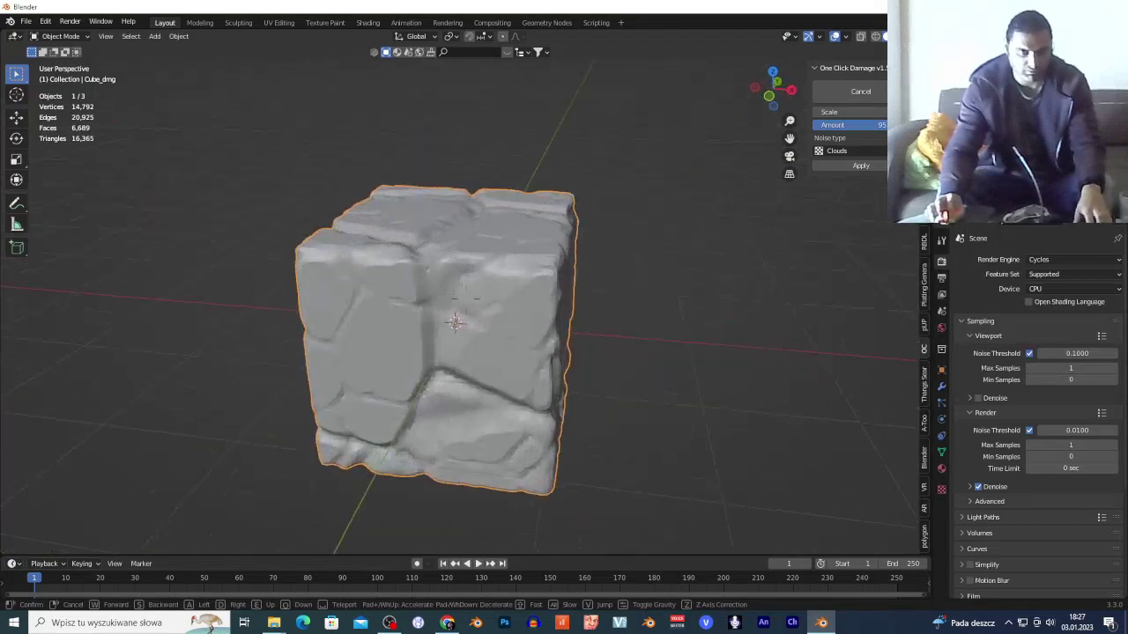
{"action": "key", "text": "q"}
{"action": "left_click", "coordinate": [426, 292]}
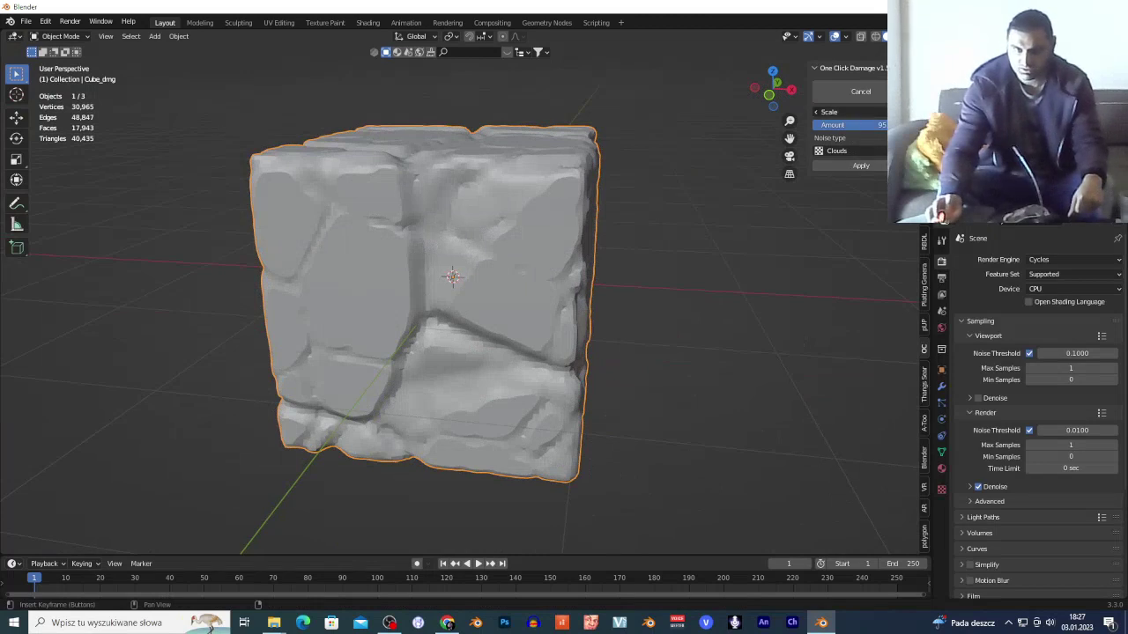
{"action": "left_click", "coordinate": [904, 112]}
Try the Blend noise type, switch to Distorted Noise and lower the damage amount to about 22.
{"action": "left_click", "coordinate": [848, 151]}
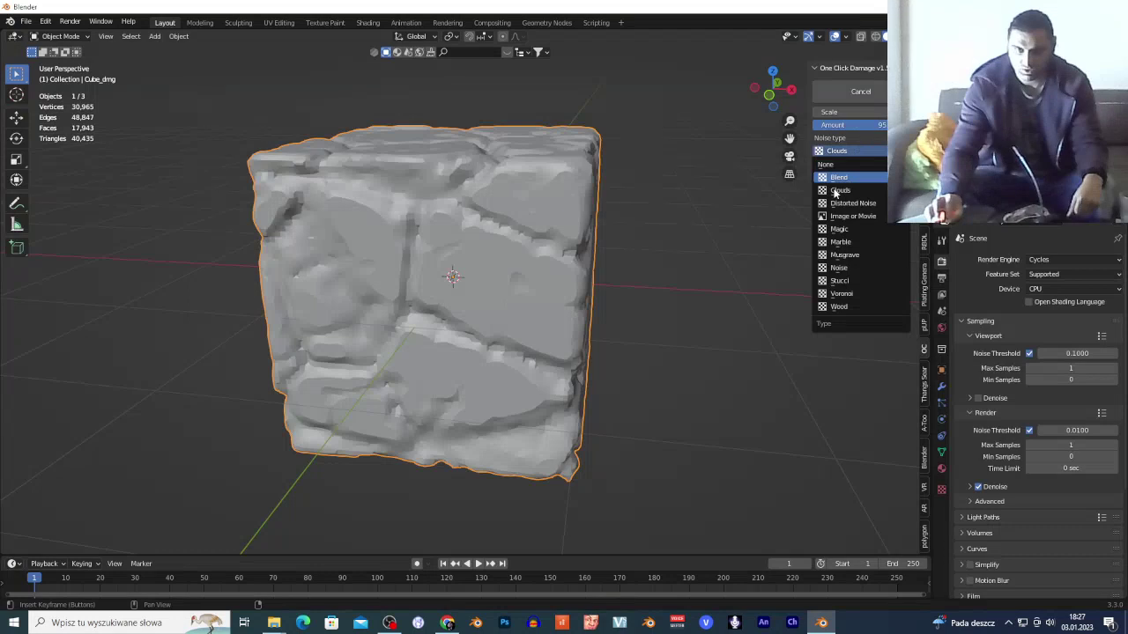
{"action": "left_click", "coordinate": [834, 180]}
{"action": "left_click", "coordinate": [848, 139]}
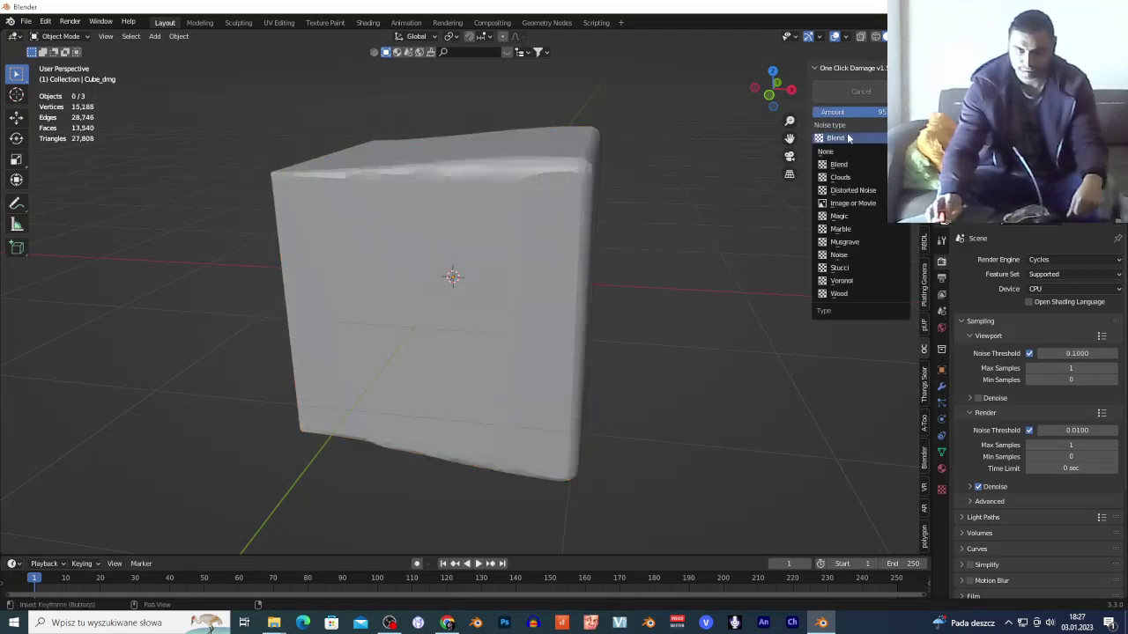
{"action": "left_click", "coordinate": [875, 192]}
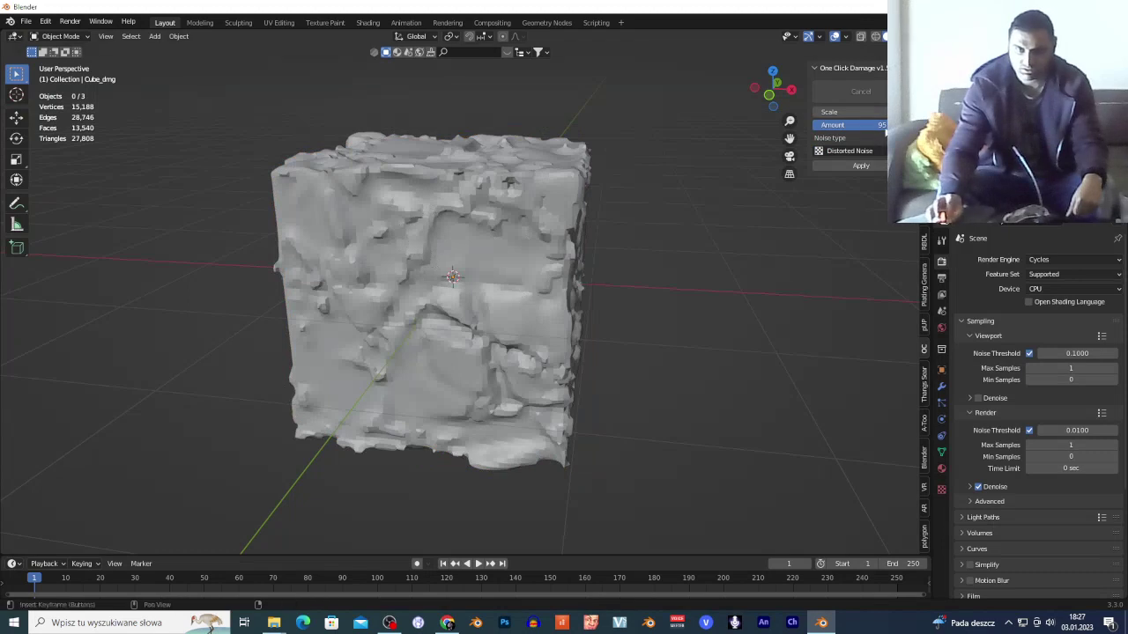
{"action": "left_click_drag", "start_coordinate": [885, 129], "coordinate": [857, 148]}
Try the Magic and Marble noise types on the damaged cube.
{"action": "left_click", "coordinate": [862, 152]}
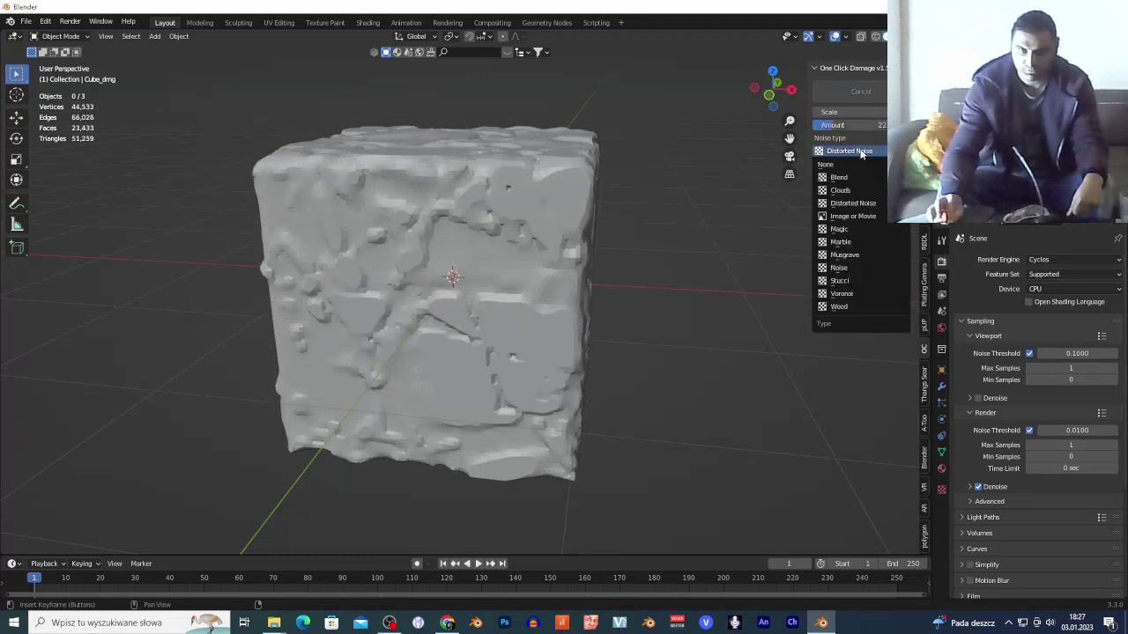
{"action": "left_click", "coordinate": [842, 229]}
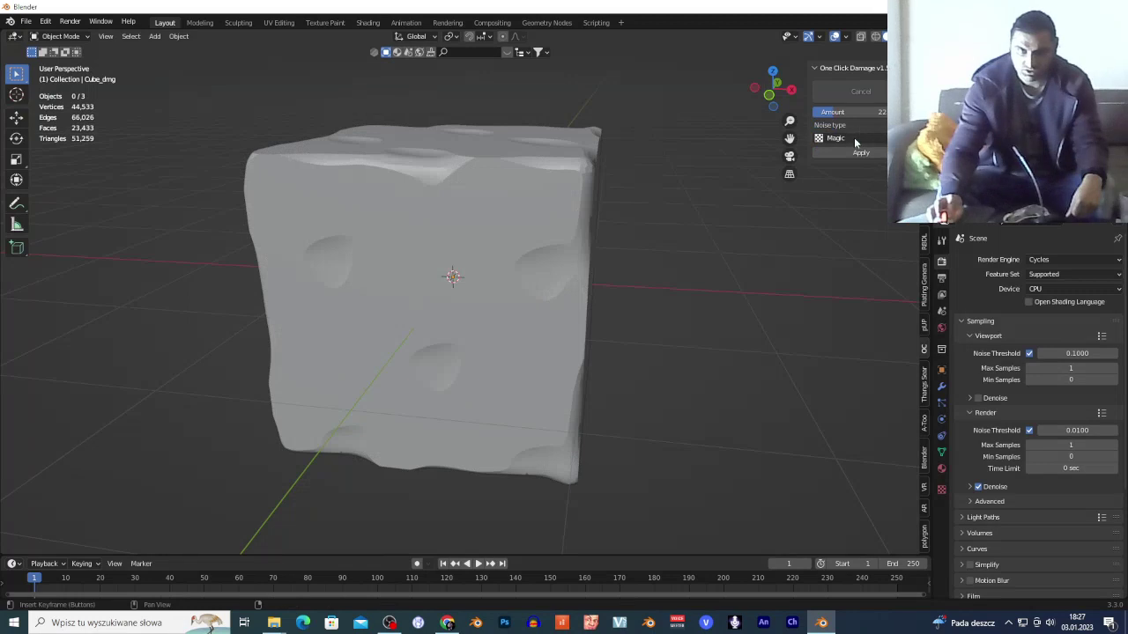
{"action": "left_click", "coordinate": [854, 138]}
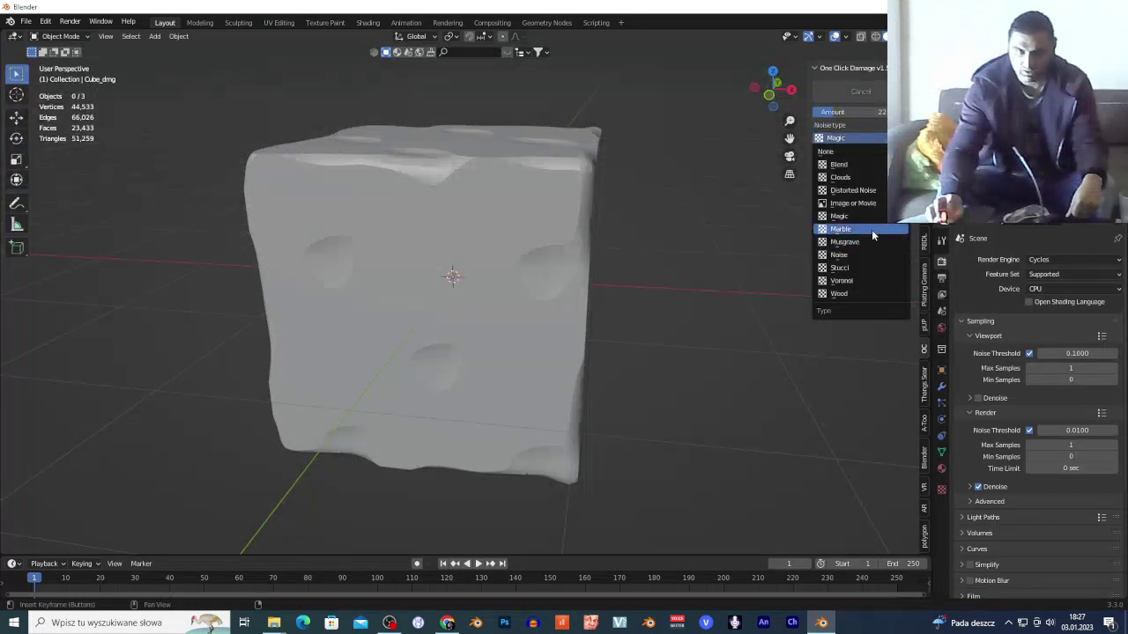
{"action": "left_click", "coordinate": [872, 229]}
Switch the damage noise type to Musgrave and raise the damage amount to 100.
{"action": "left_click", "coordinate": [866, 149]}
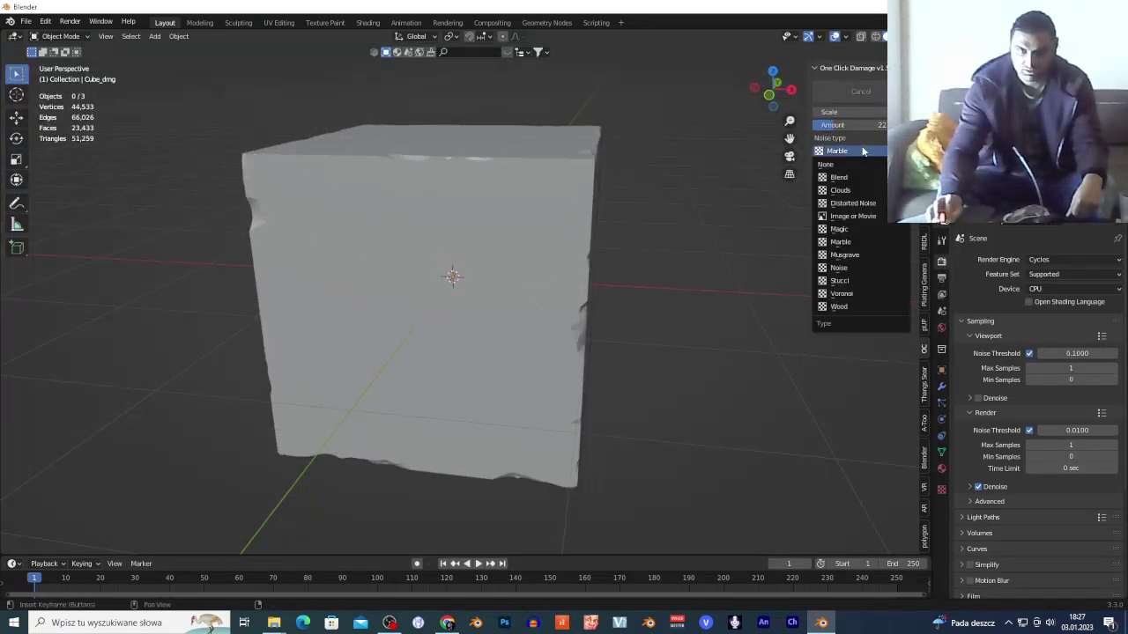
{"action": "left_click", "coordinate": [863, 255]}
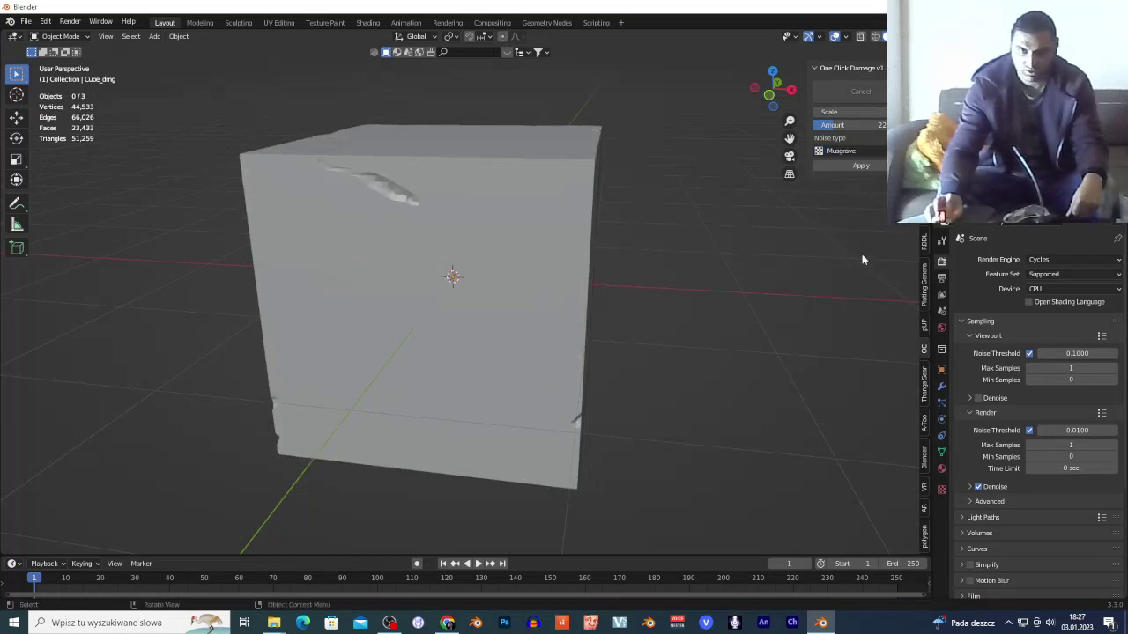
{"action": "left_click_drag", "start_coordinate": [837, 125], "coordinate": [913, 125]}
Try the Noise type, switch the damage noise type to Stucci and inspect the cube from several angles.
{"action": "left_click", "coordinate": [846, 151]}
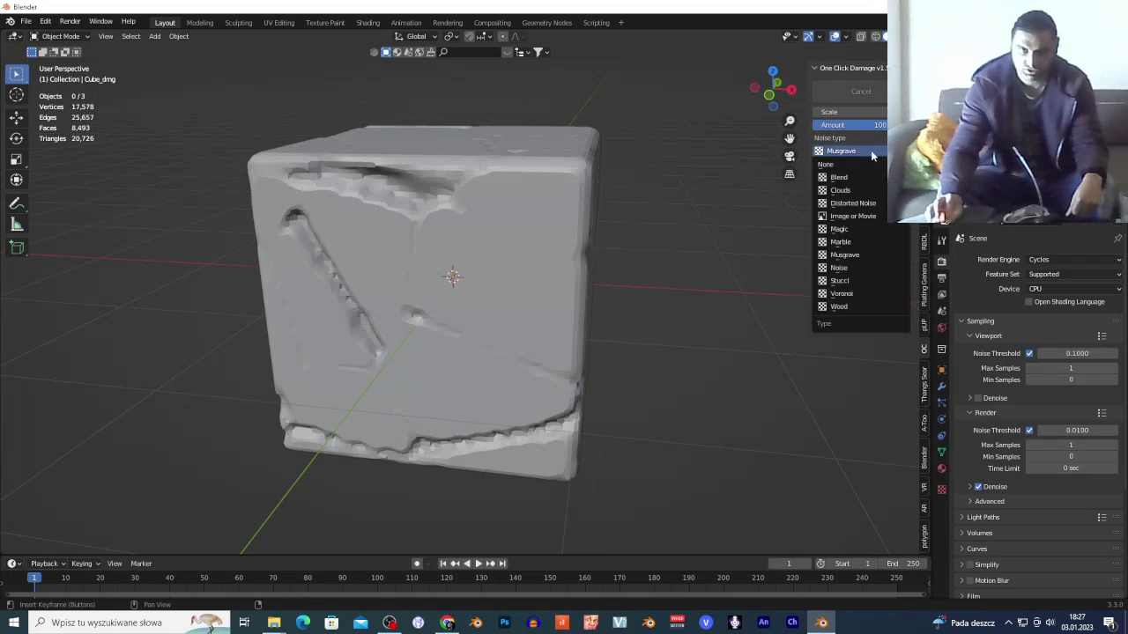
{"action": "left_click", "coordinate": [860, 269]}
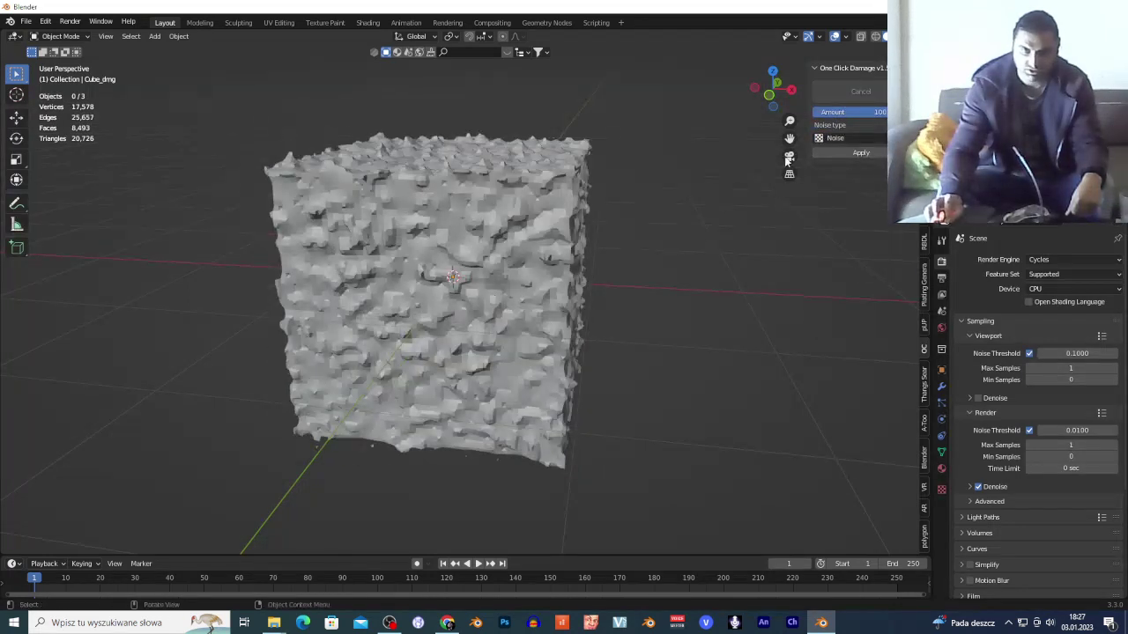
{"action": "left_click", "coordinate": [839, 137]}
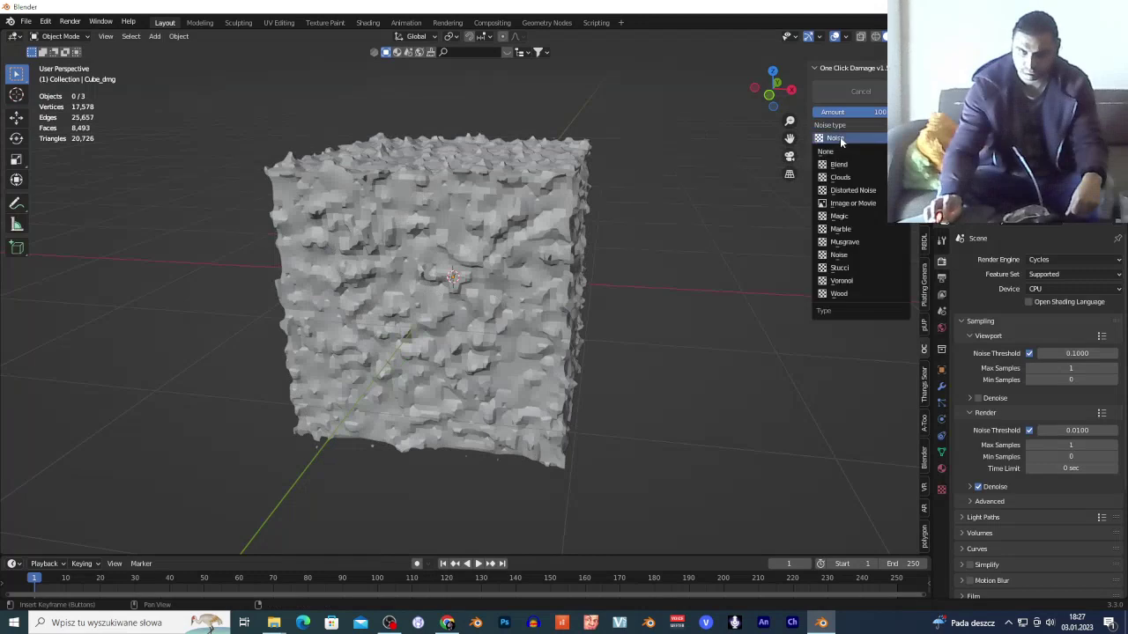
{"action": "left_click", "coordinate": [863, 268]}
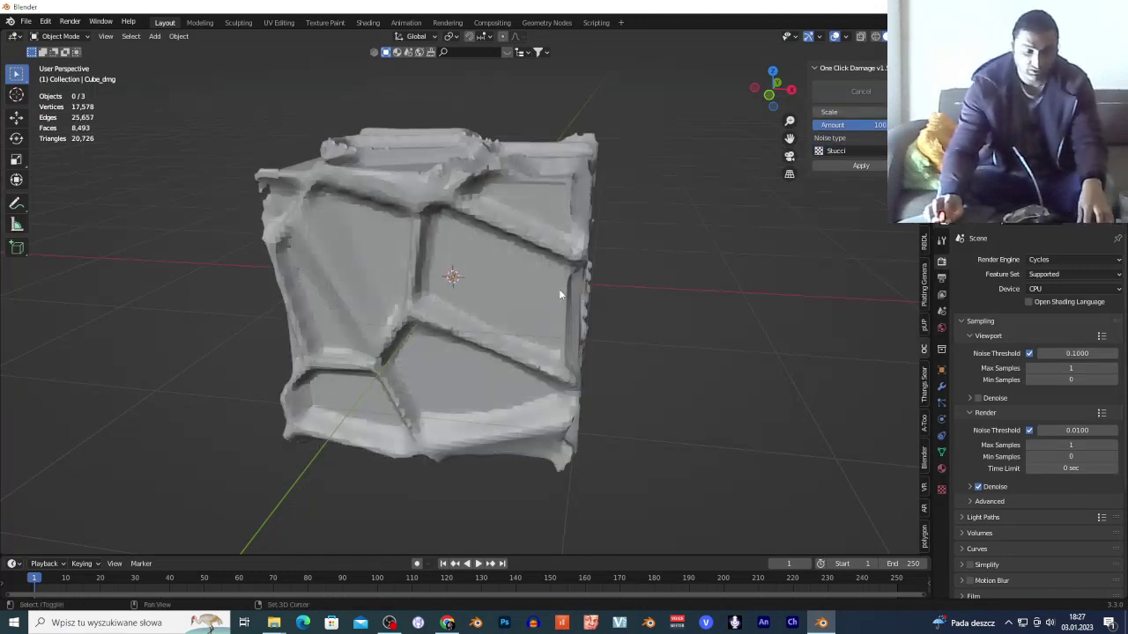
{"action": "key", "text": "shift+grave"}
{"action": "key", "text": "d"}
{"action": "key", "text": "s"}
{"action": "key", "text": "a"}
{"action": "key", "text": "w"}
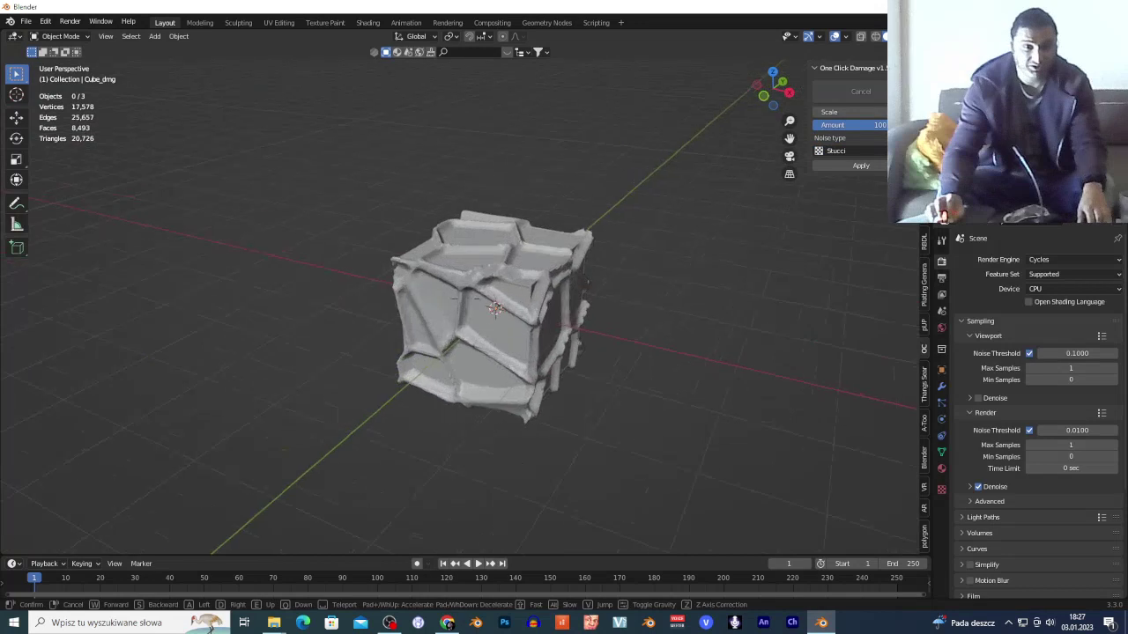
{"action": "key", "text": "w"}
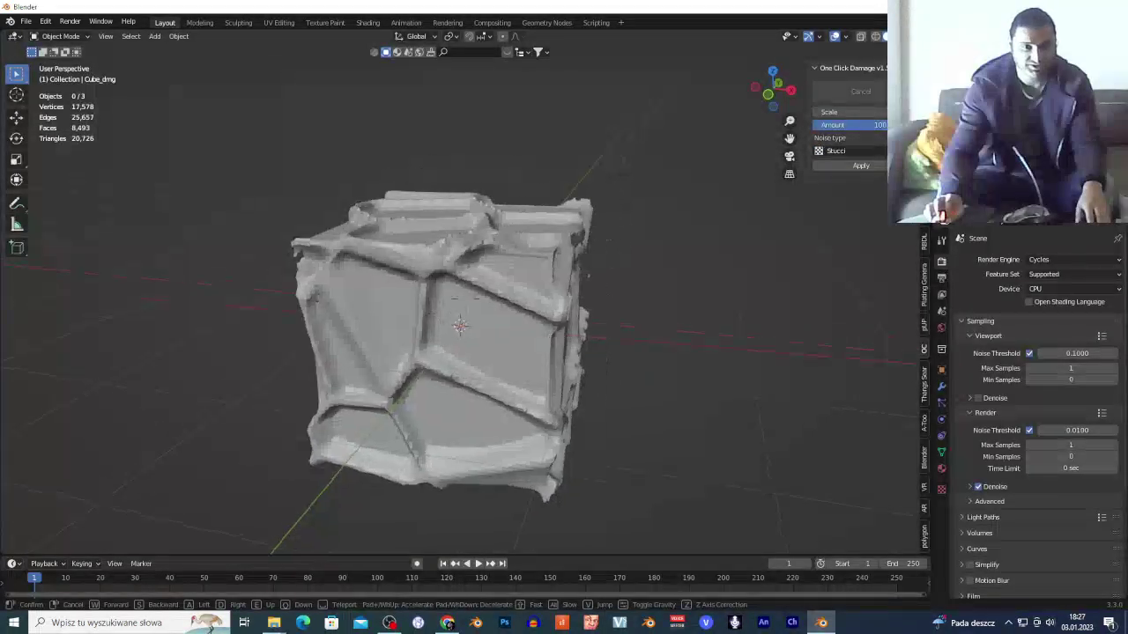
Switch the damage noise type to Voronoi and lower the damage amount to about 87.
{"action": "left_click", "coordinate": [560, 295]}
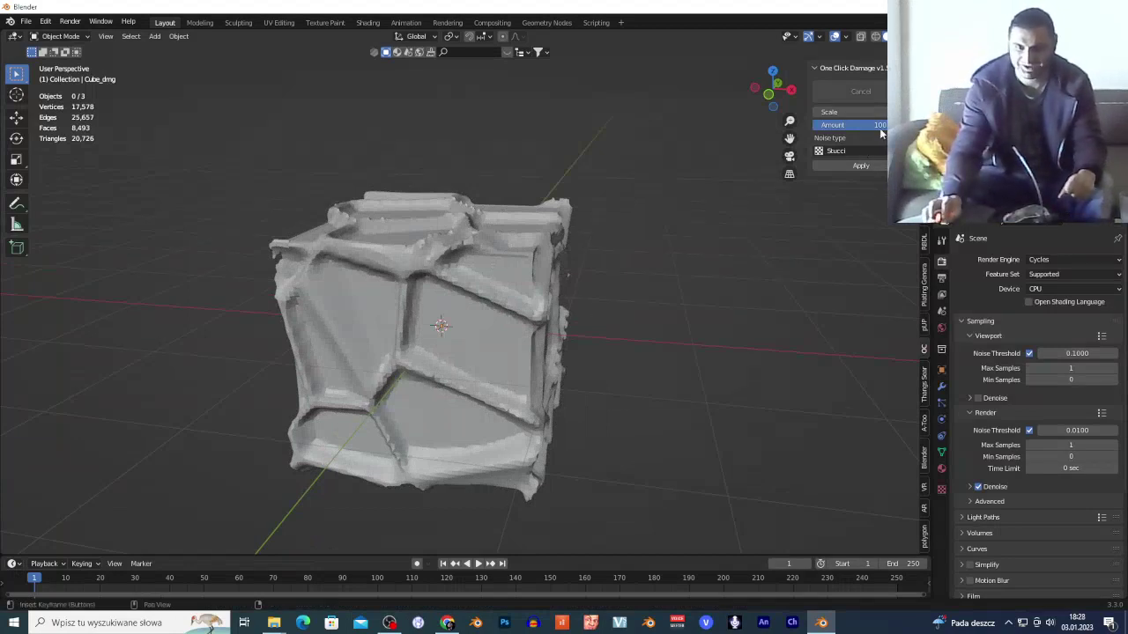
{"action": "left_click", "coordinate": [858, 157]}
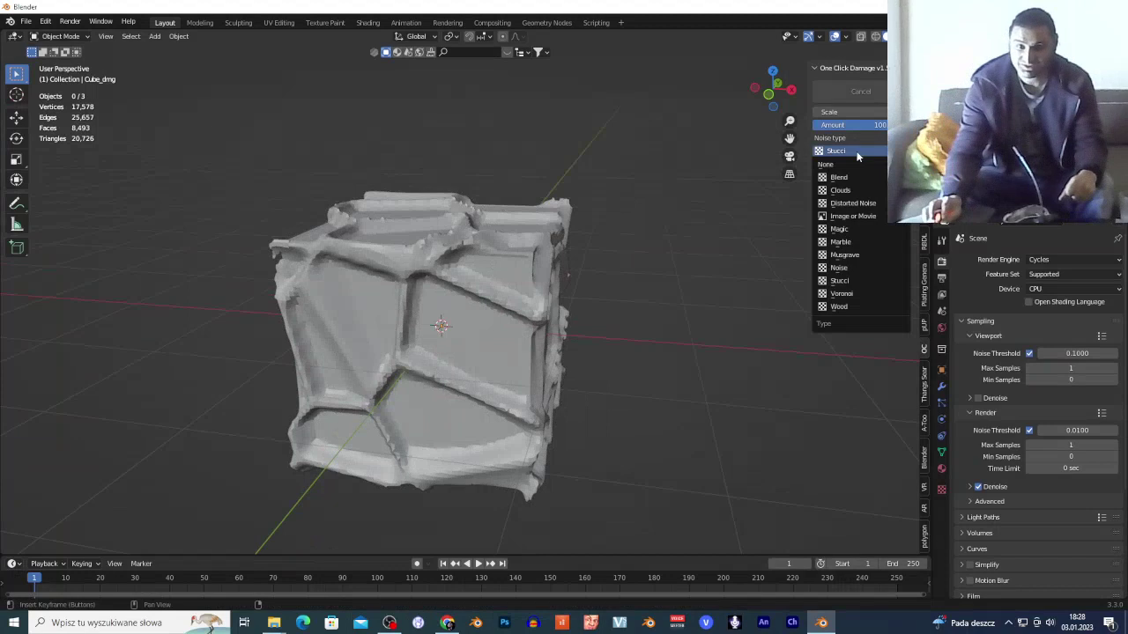
{"action": "left_click", "coordinate": [862, 298]}
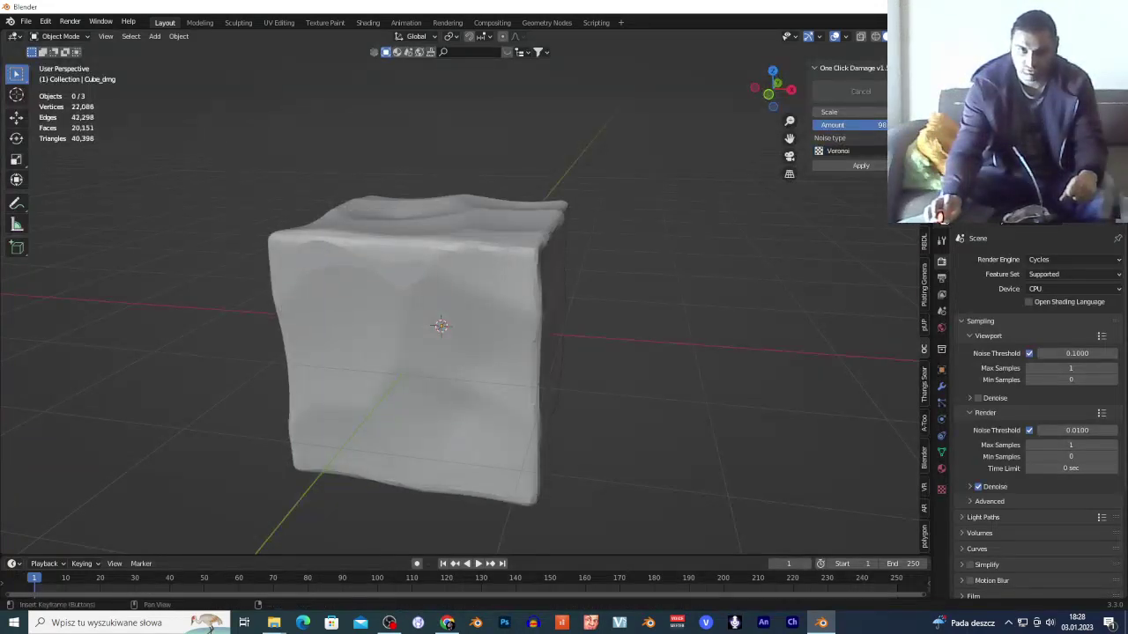
{"action": "mouse_move", "coordinate": [872, 125]}
{"action": "left_mouse_down"}
{"action": "mouse_move", "coordinate": [819, 125]}
{"action": "mouse_move", "coordinate": [867, 124]}
{"action": "left_mouse_up"}
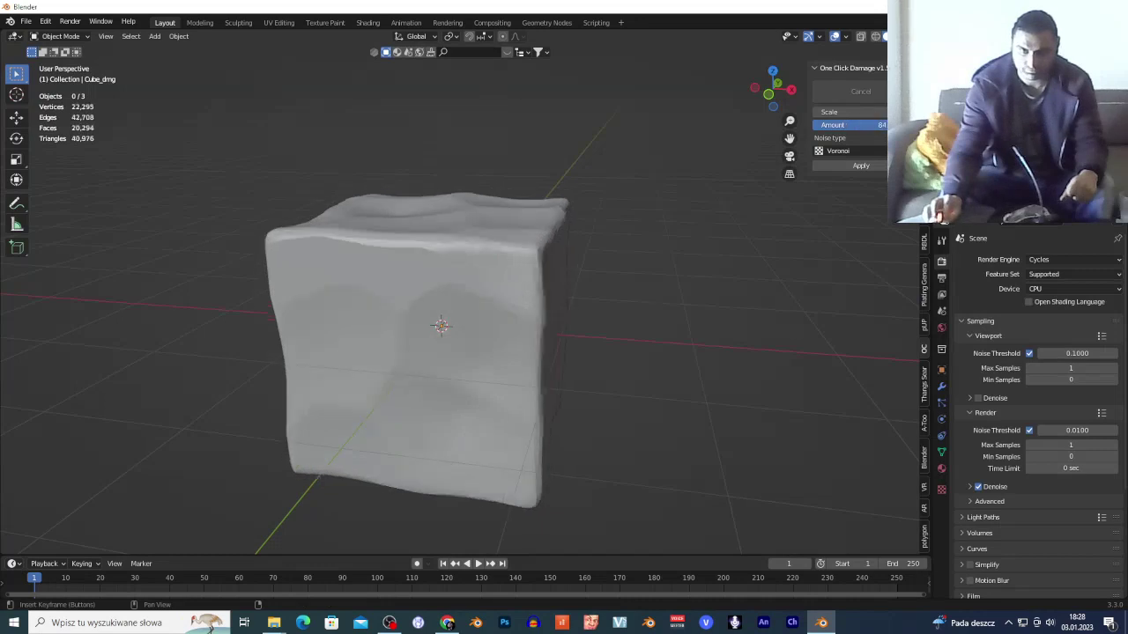
Switch the damage noise type to Wood and apply the damage to the cube.
{"action": "left_click", "coordinate": [856, 152]}
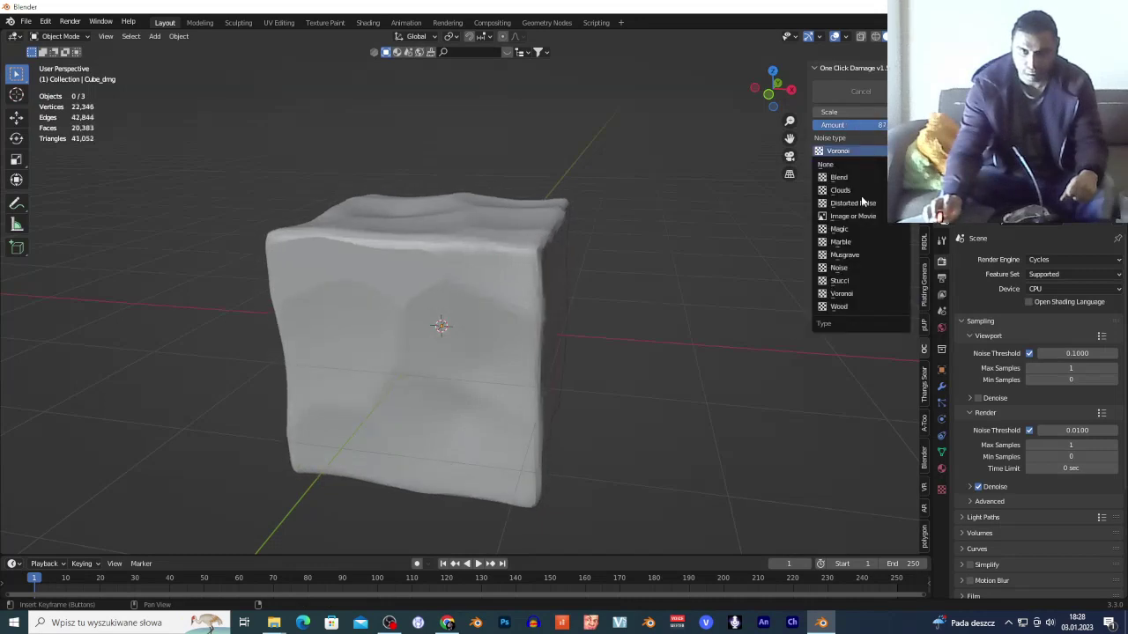
{"action": "left_click", "coordinate": [860, 305]}
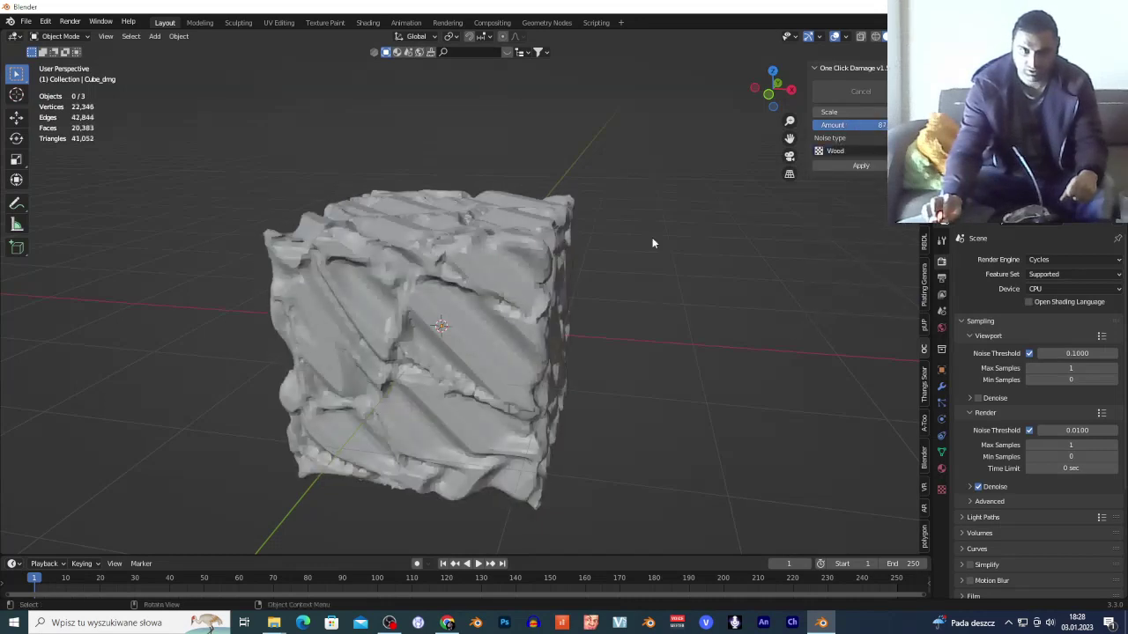
{"action": "left_click", "coordinate": [851, 167]}
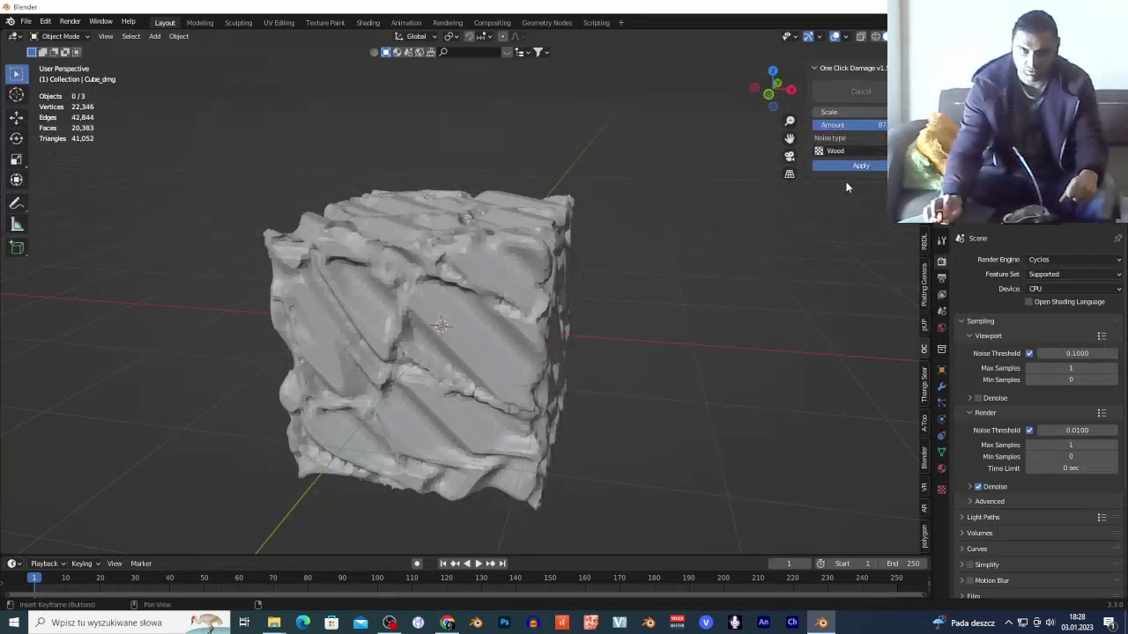
Show the damaged cube's modifiers, select the cube and view it from farther away.
{"action": "left_click", "coordinate": [942, 387]}
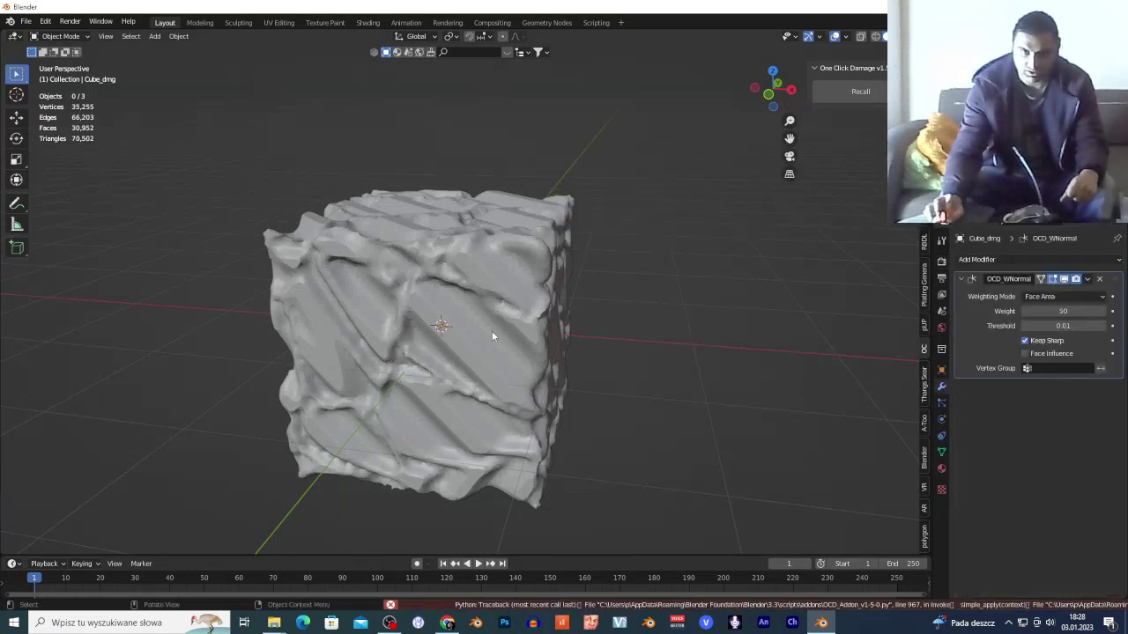
{"action": "left_click", "coordinate": [460, 354]}
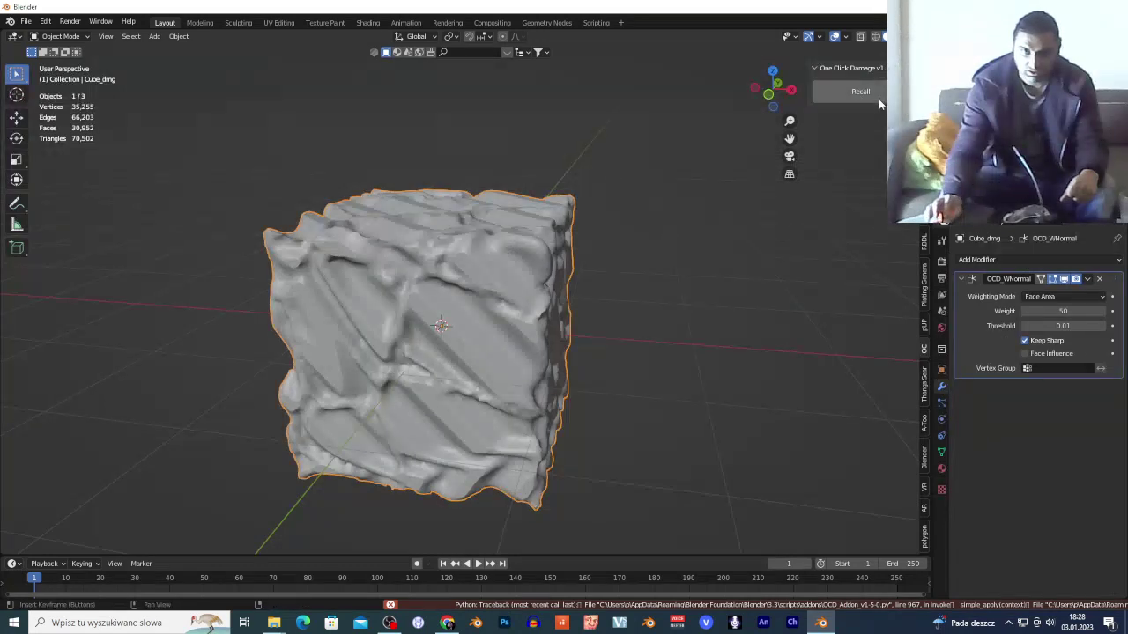
{"action": "key", "text": "shift+grave"}
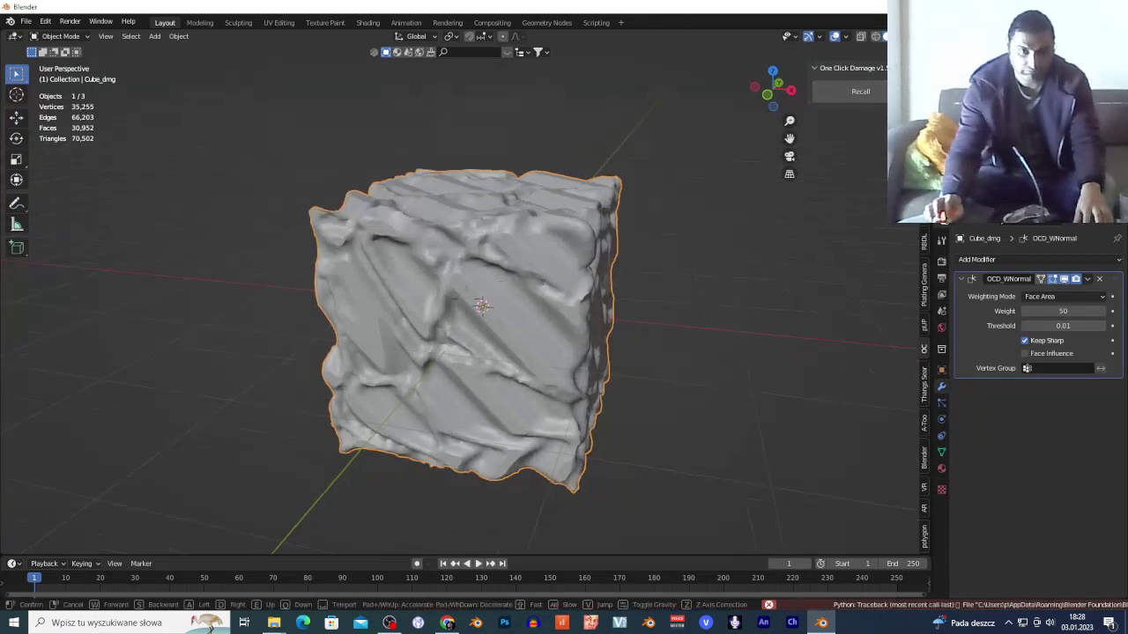
{"action": "key", "text": "s"}
{"action": "left_click", "coordinate": [559, 294]}
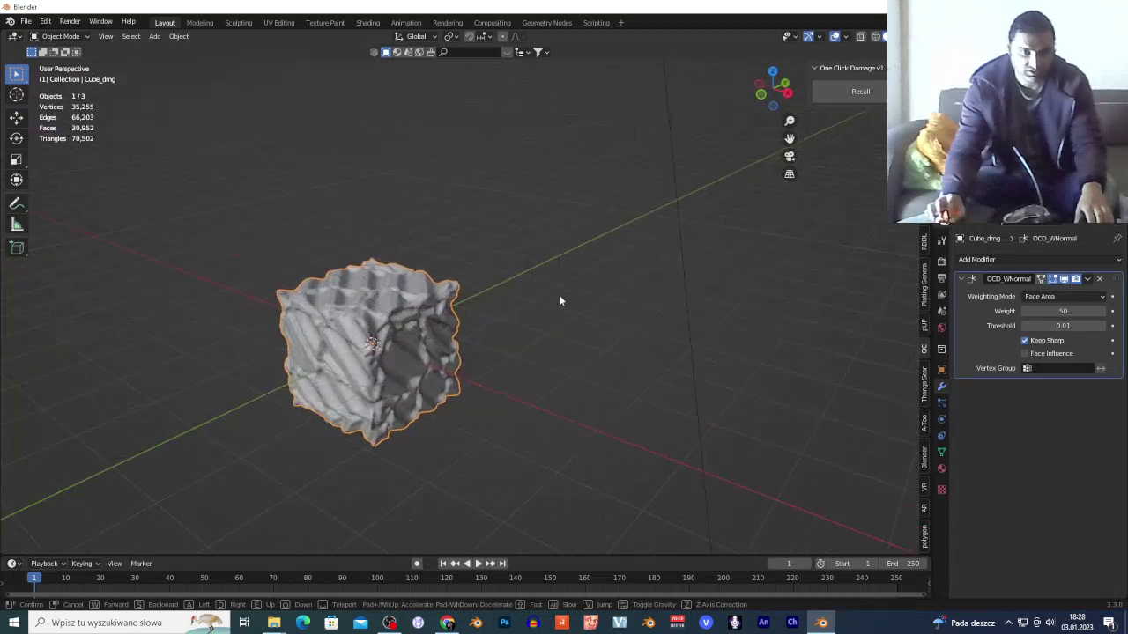
Try to move the damaged cube along the X axis and deselect it.
{"action": "key", "text": "g"}
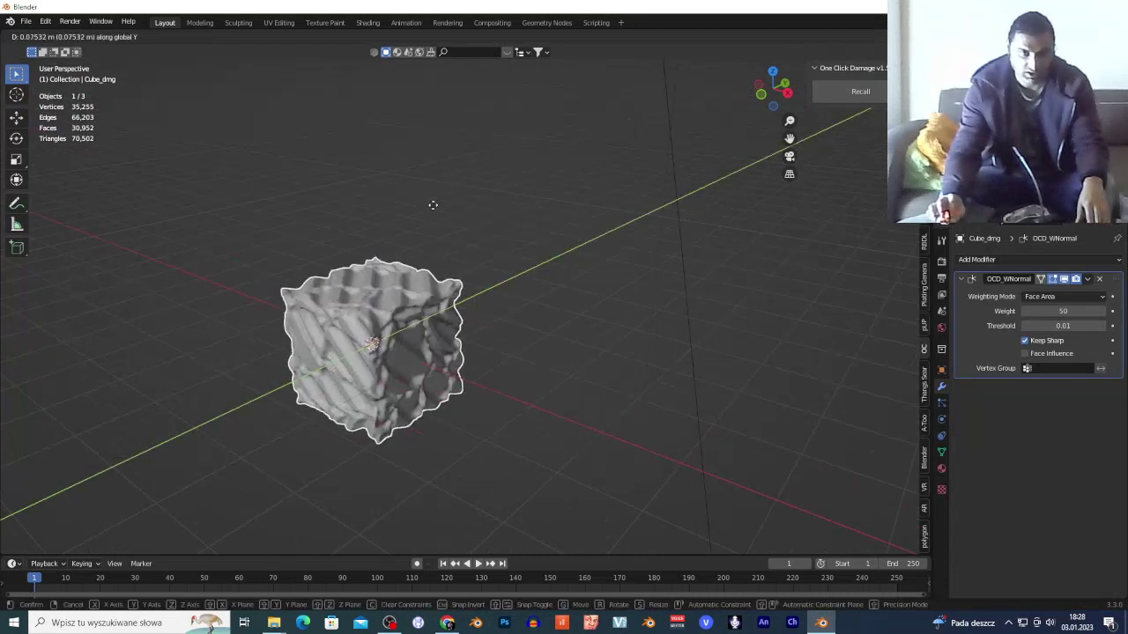
{"action": "key", "text": "x"}
{"action": "key", "text": "Escape"}
{"action": "left_click", "coordinate": [622, 337]}
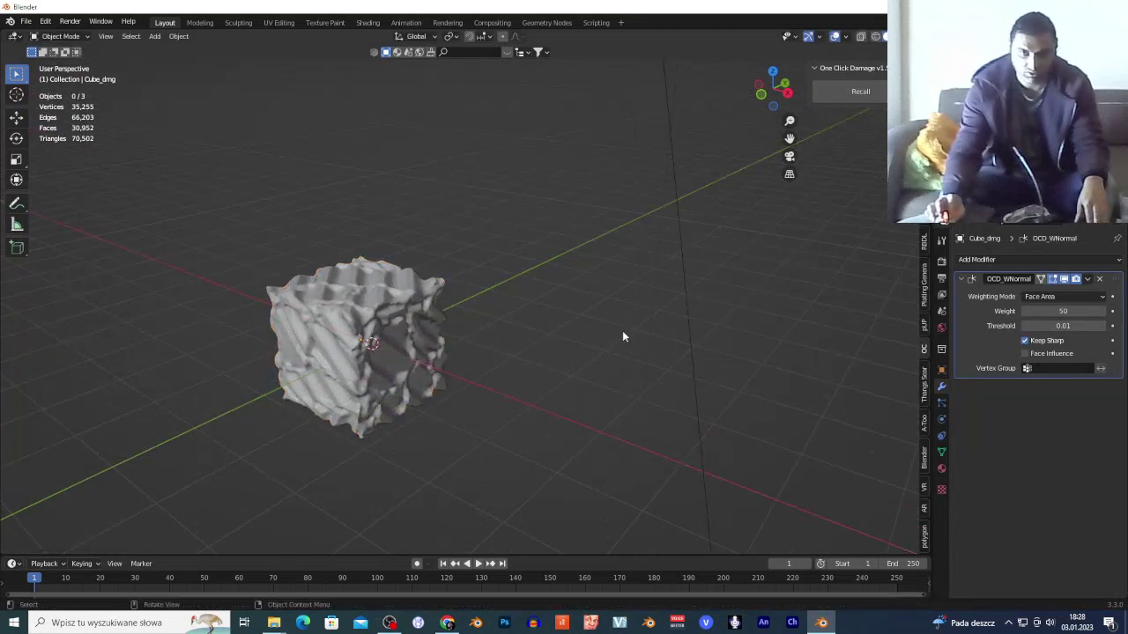
Apply the OCD_WNormal modifier to the damaged cube and select the cube.
{"action": "left_click", "coordinate": [1087, 278]}
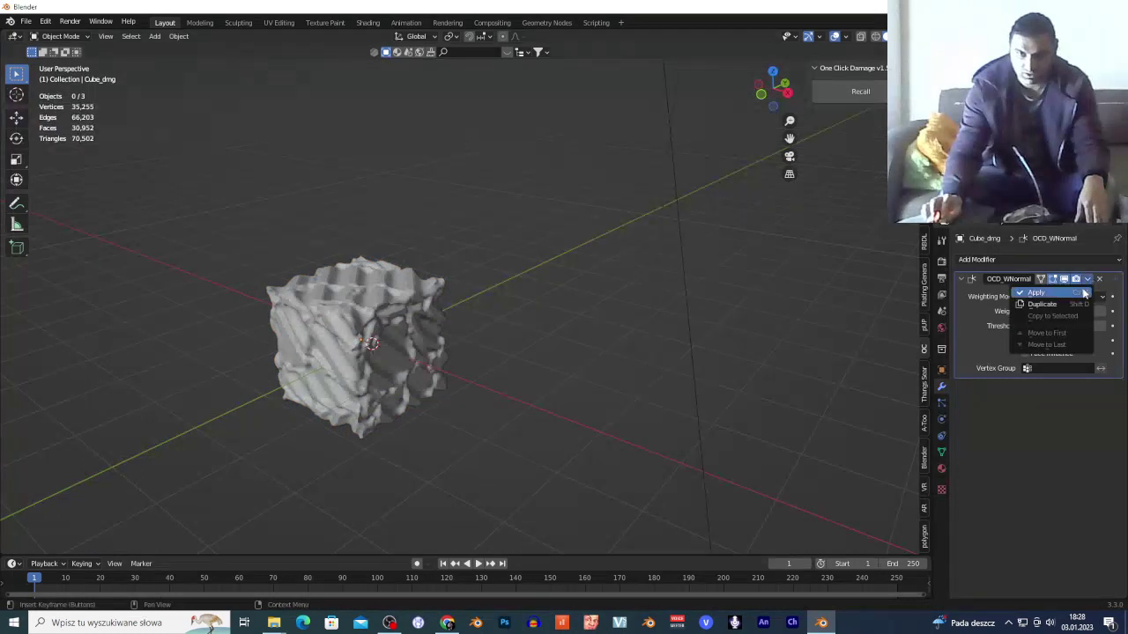
{"action": "left_click", "coordinate": [1083, 290]}
{"action": "left_click", "coordinate": [341, 310]}
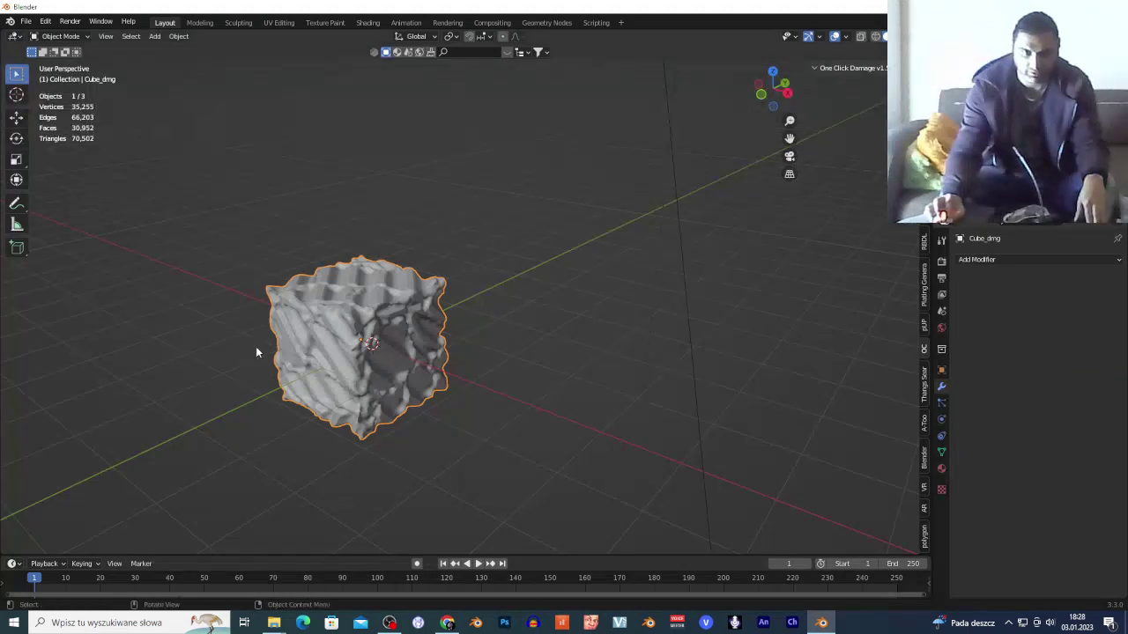
Undo back to the editable damage preview with the Noise type and expand the OCD_Boolean and OCD_Preview modifiers.
{"action": "key", "text": "ctrl+z"}
{"action": "key", "text": "ctrl+z"}
{"action": "key", "text": "ctrl+z"}
{"action": "key", "text": "ctrl+z"}
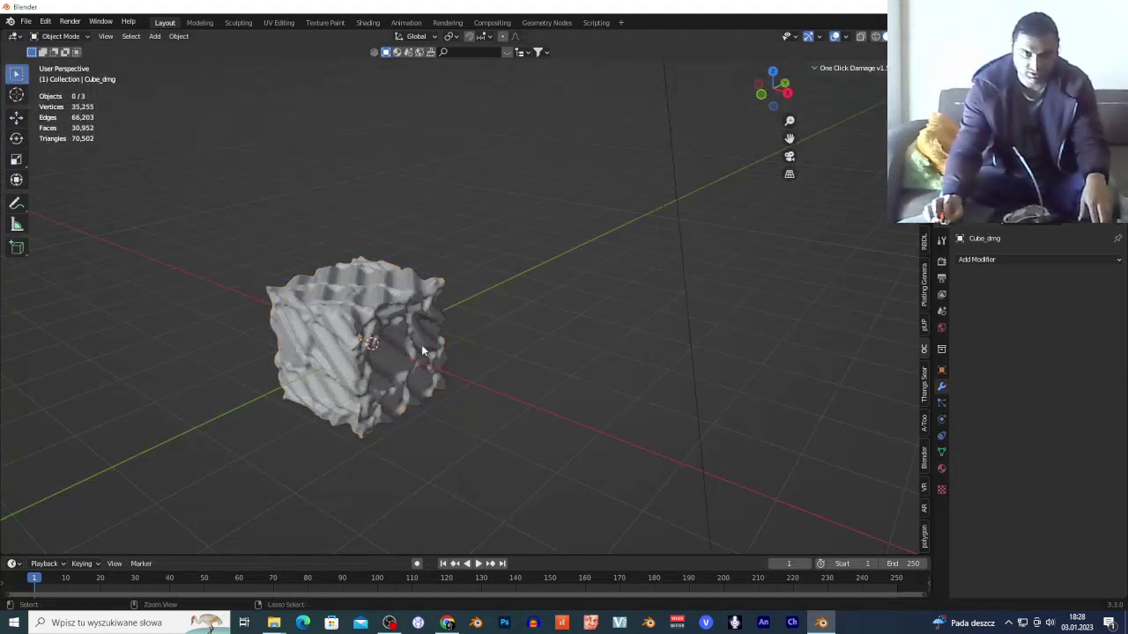
{"action": "key", "text": "ctrl+z"}
{"action": "key", "text": "ctrl+z"}
{"action": "key", "text": "ctrl+z"}
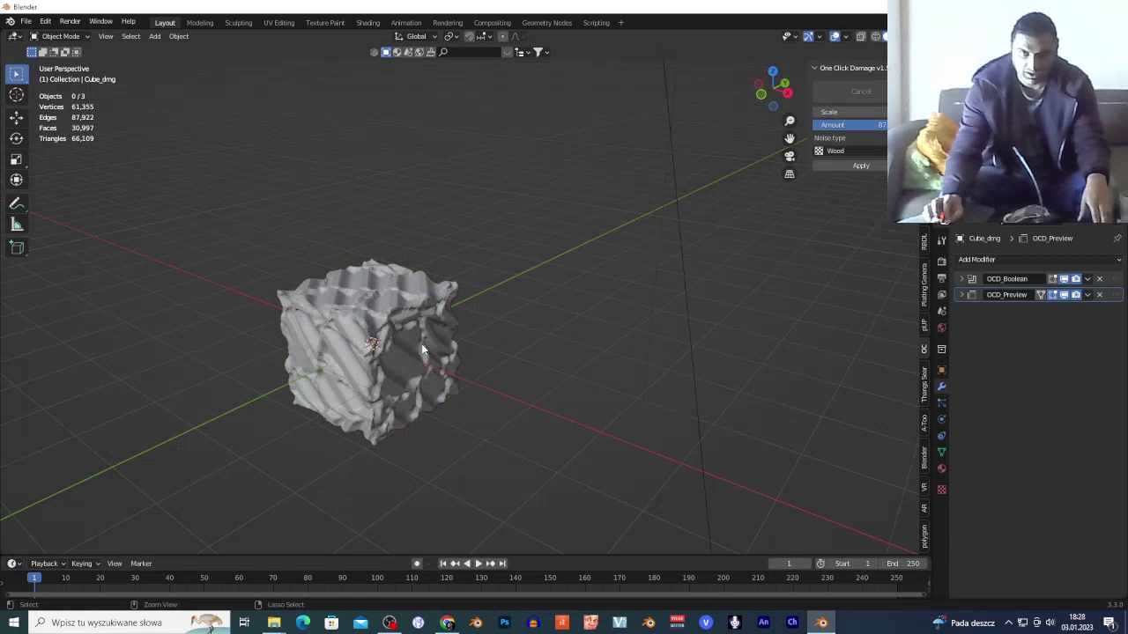
{"action": "left_click", "coordinate": [961, 294]}
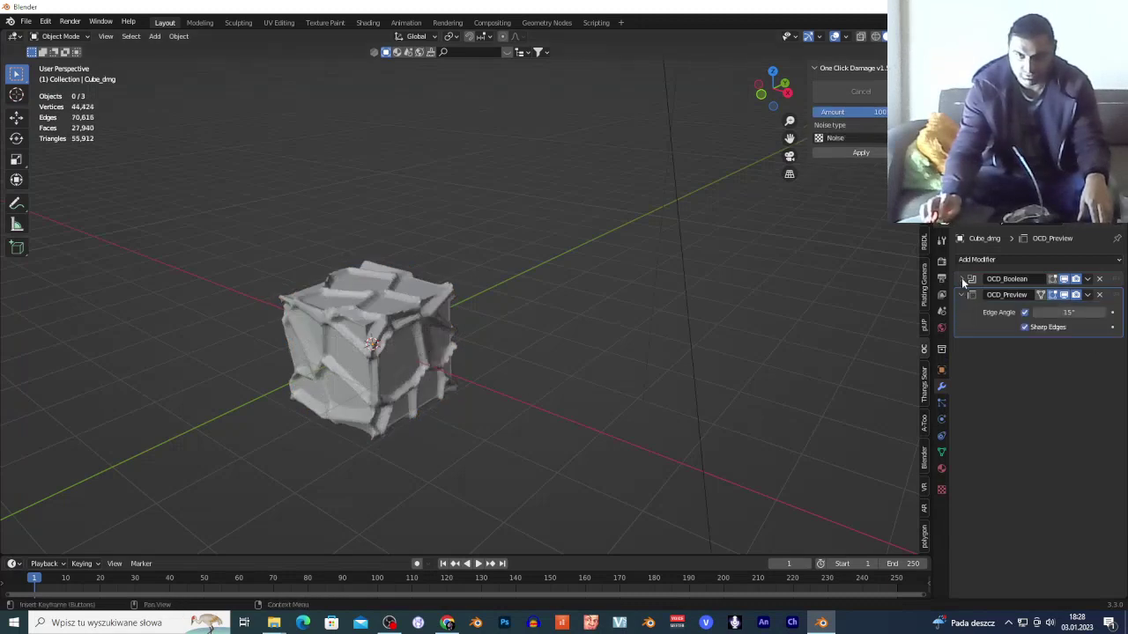
{"action": "left_click", "coordinate": [962, 278]}
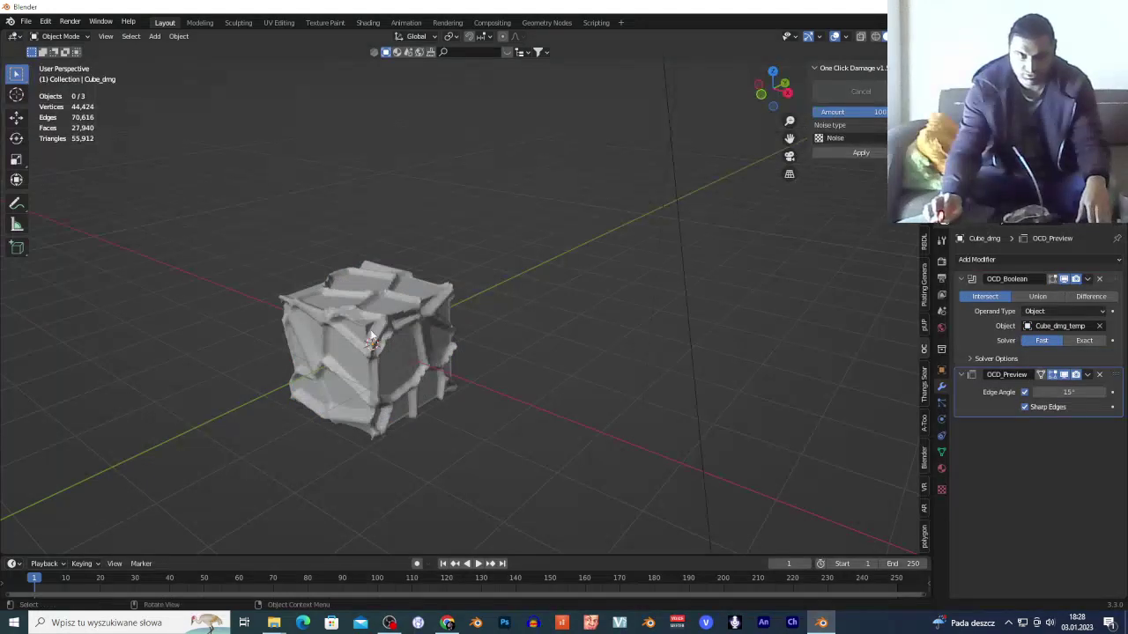
Lower the selected cube's damage amount to nearly zero, try the Blend noise type and switch to Clouds.
{"action": "left_click", "coordinate": [389, 347]}
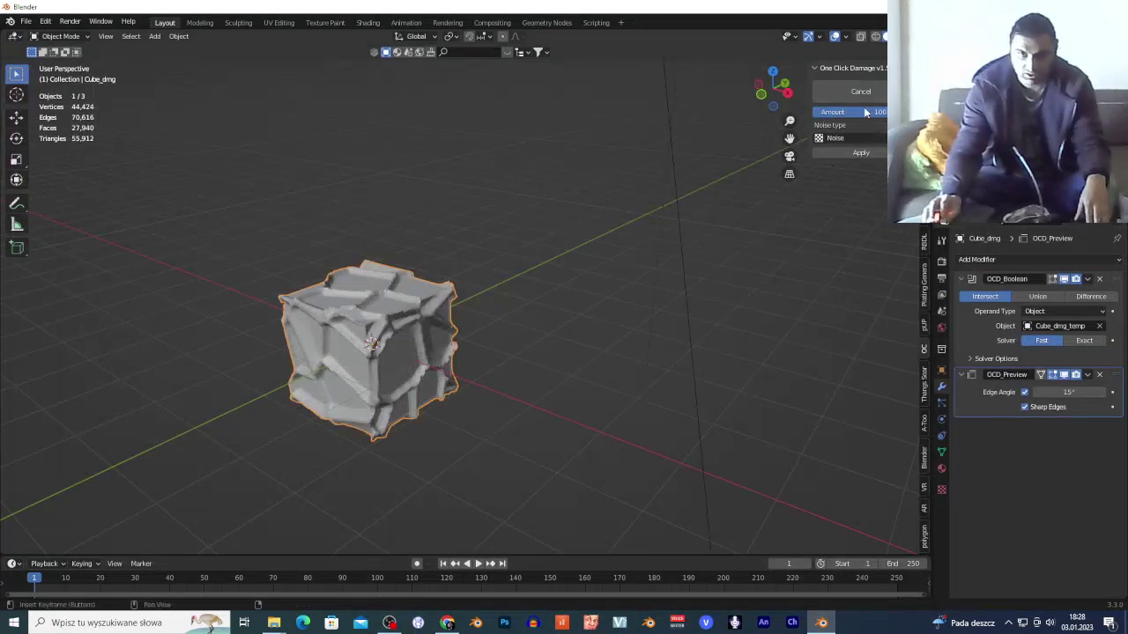
{"action": "left_click_drag", "start_coordinate": [863, 112], "coordinate": [814, 112]}
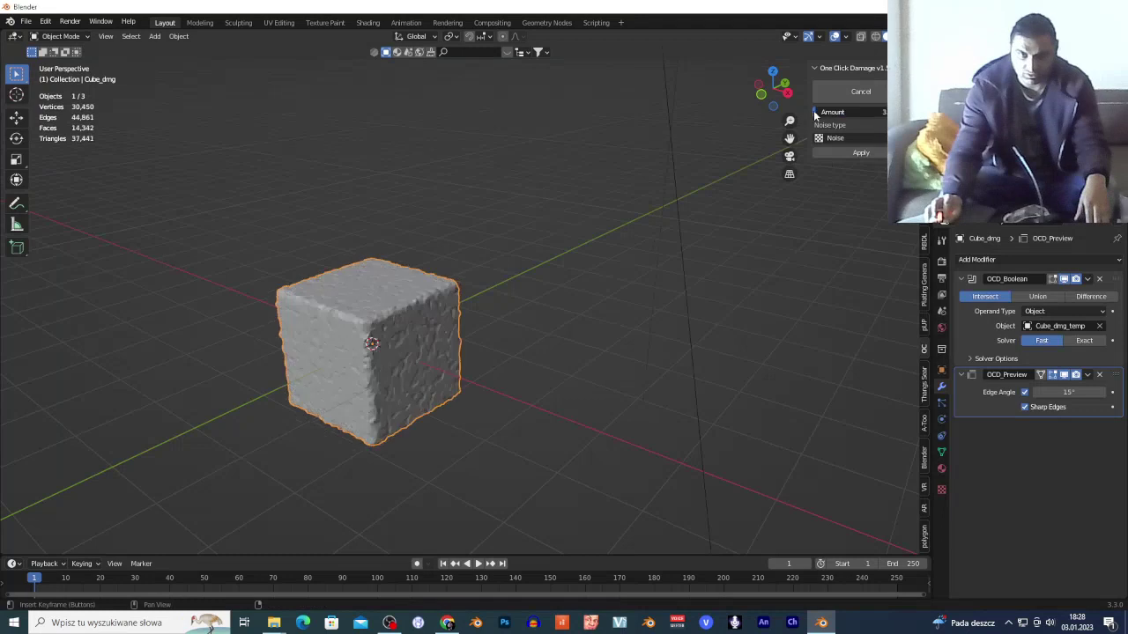
{"action": "left_click", "coordinate": [865, 139]}
{"action": "left_click", "coordinate": [866, 158]}
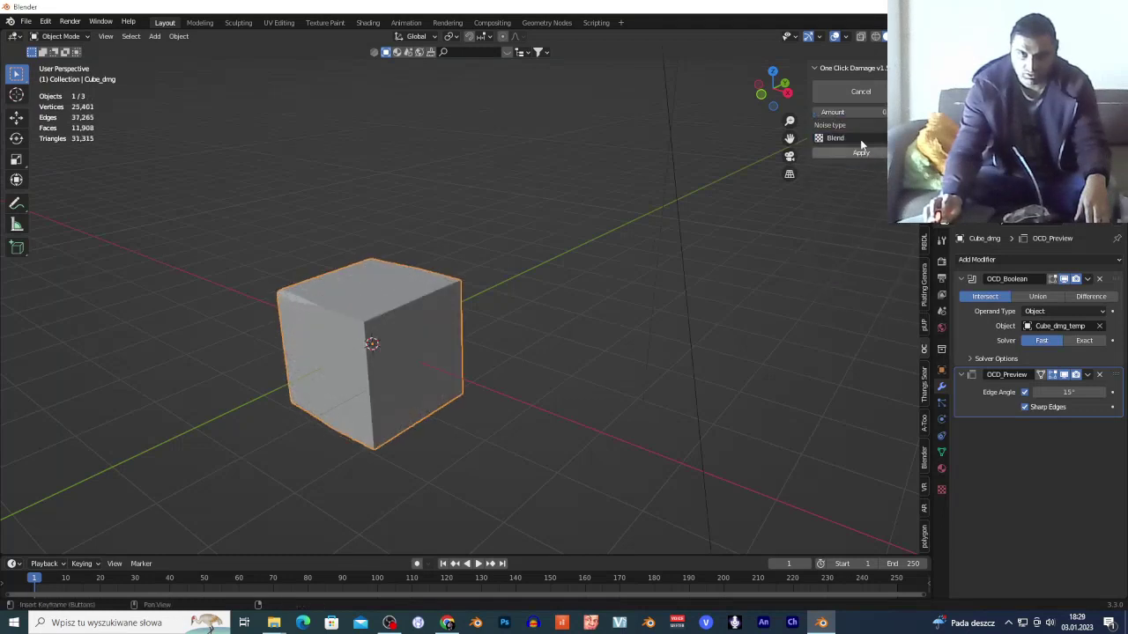
{"action": "left_click", "coordinate": [863, 138]}
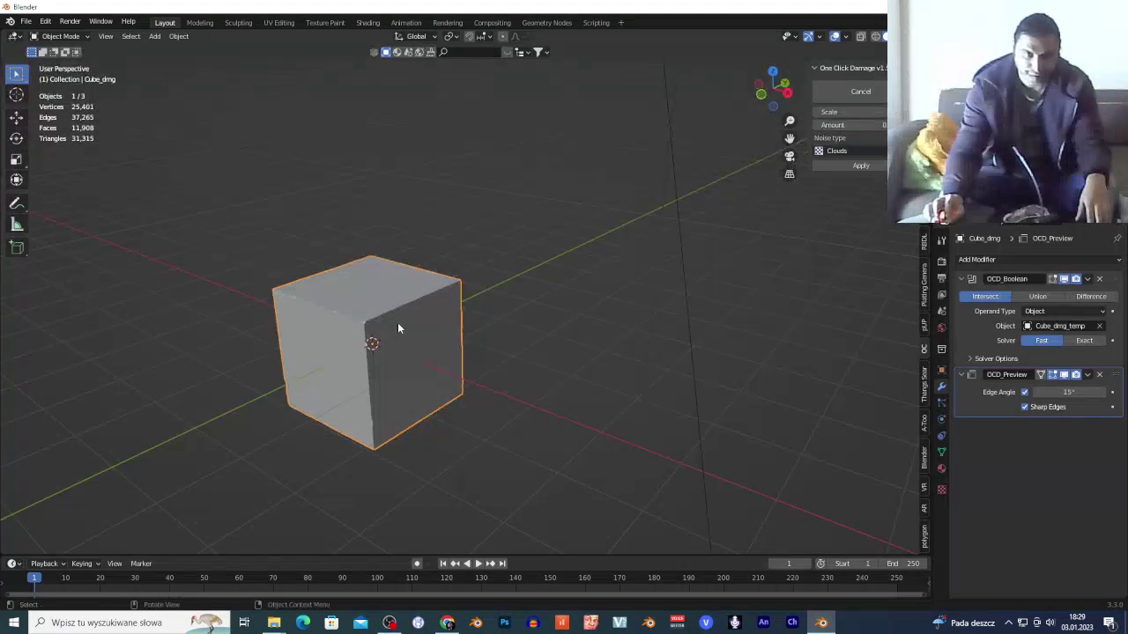
Raise the Clouds damage amount to about 94 and apply the damage to the cube.
{"action": "key", "text": "shift+grave"}
{"action": "key", "text": "w"}
{"action": "key", "text": "w"}
{"action": "key", "text": "a"}
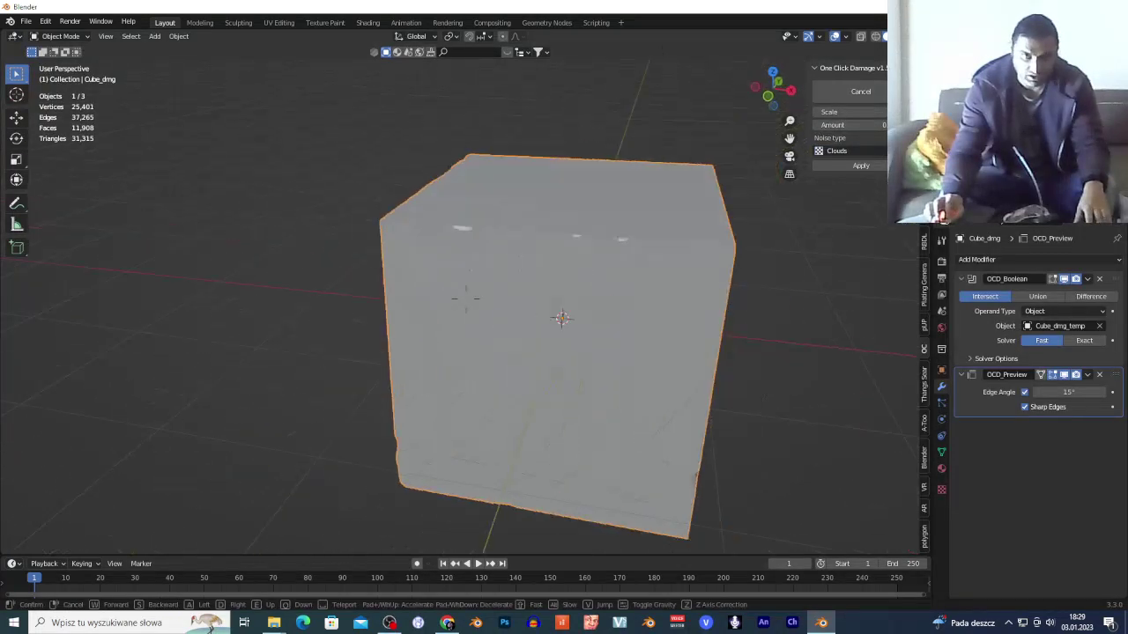
{"action": "left_click", "coordinate": [465, 300]}
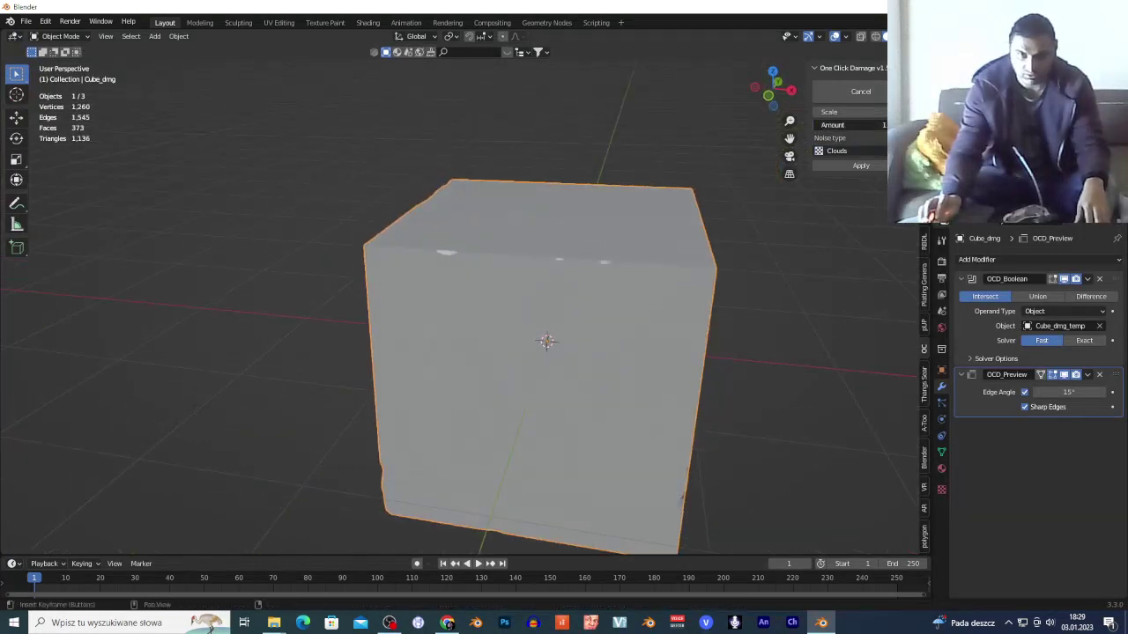
{"action": "left_click_drag", "start_coordinate": [816, 125], "coordinate": [884, 124]}
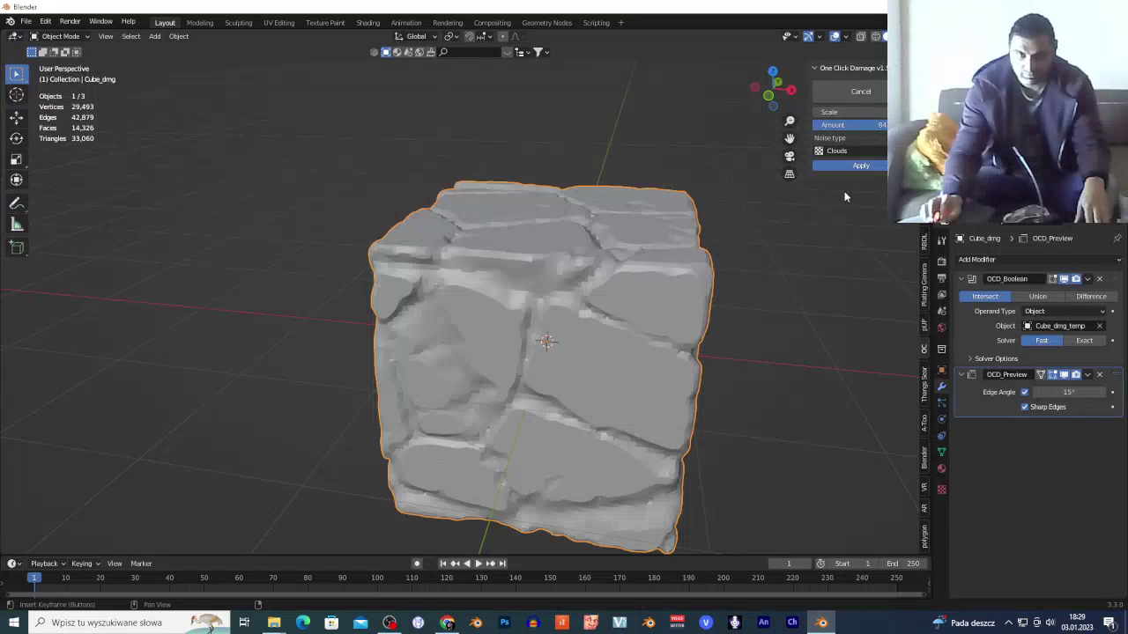
{"action": "left_click", "coordinate": [850, 168]}
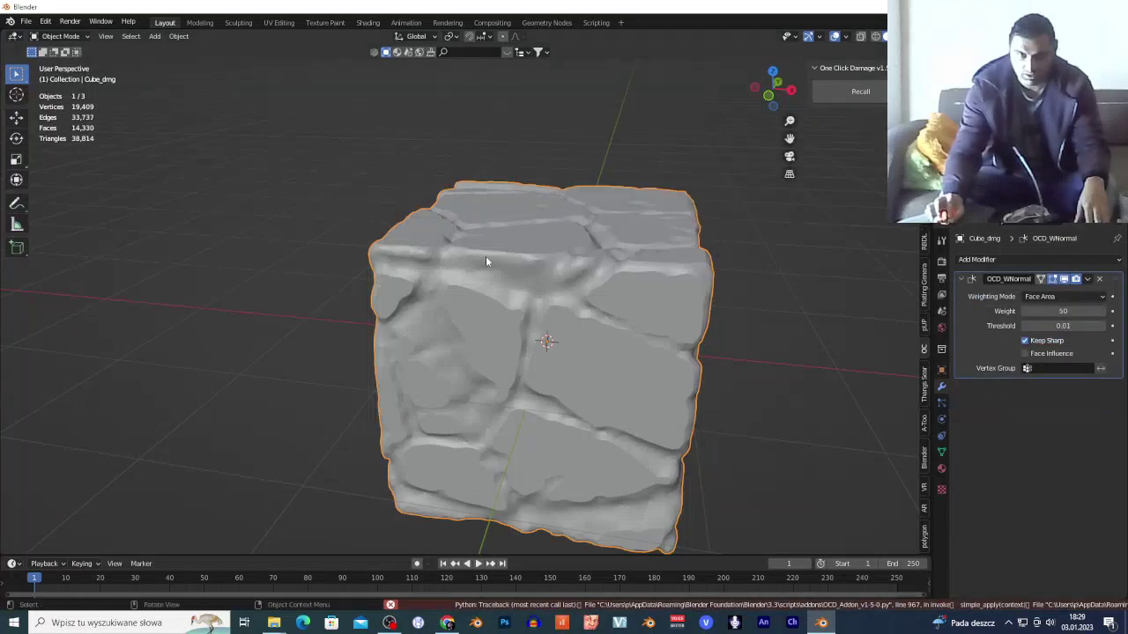
Apply the OCD_WNormal modifier to make the cube's damage permanent.
{"action": "left_click", "coordinate": [1089, 279]}
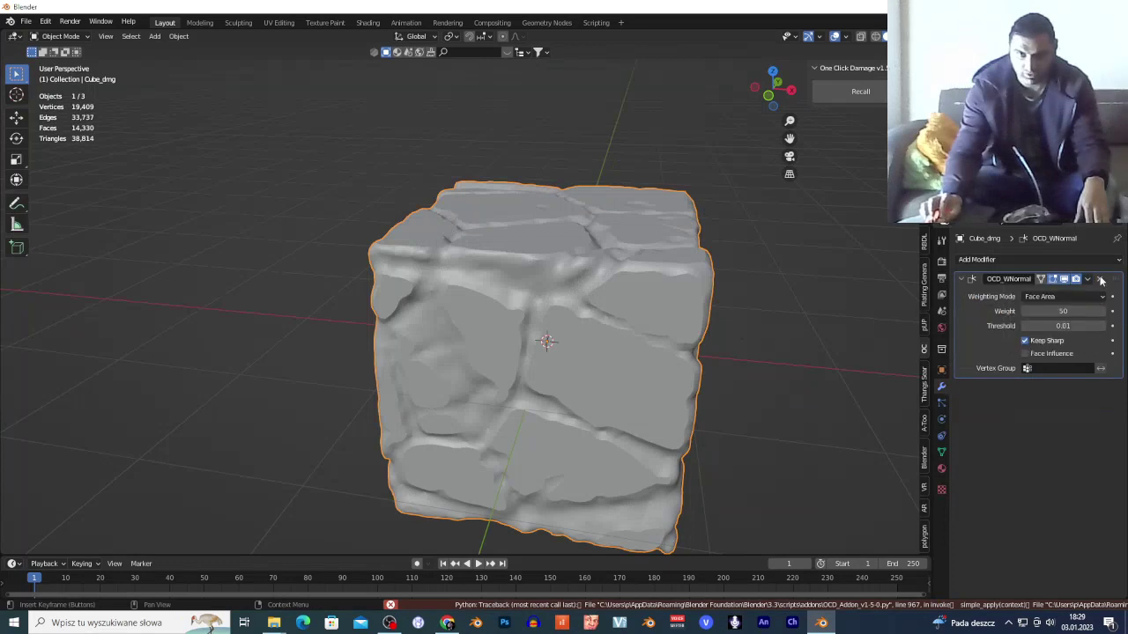
{"action": "left_click", "coordinate": [1089, 279]}
{"action": "left_click", "coordinate": [1071, 298]}
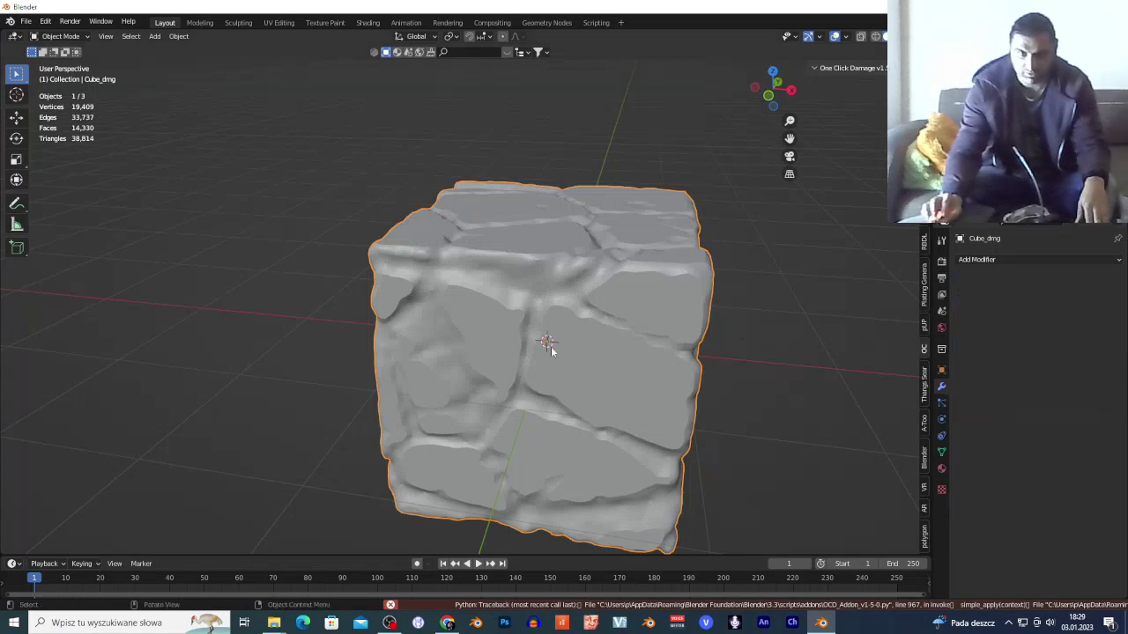
Move the damaged cube about 1.4 m up and away from the world origin and inspect it from several angles.
{"action": "left_click", "coordinate": [299, 190]}
{"action": "left_click", "coordinate": [593, 324]}
{"action": "key", "text": "g"}
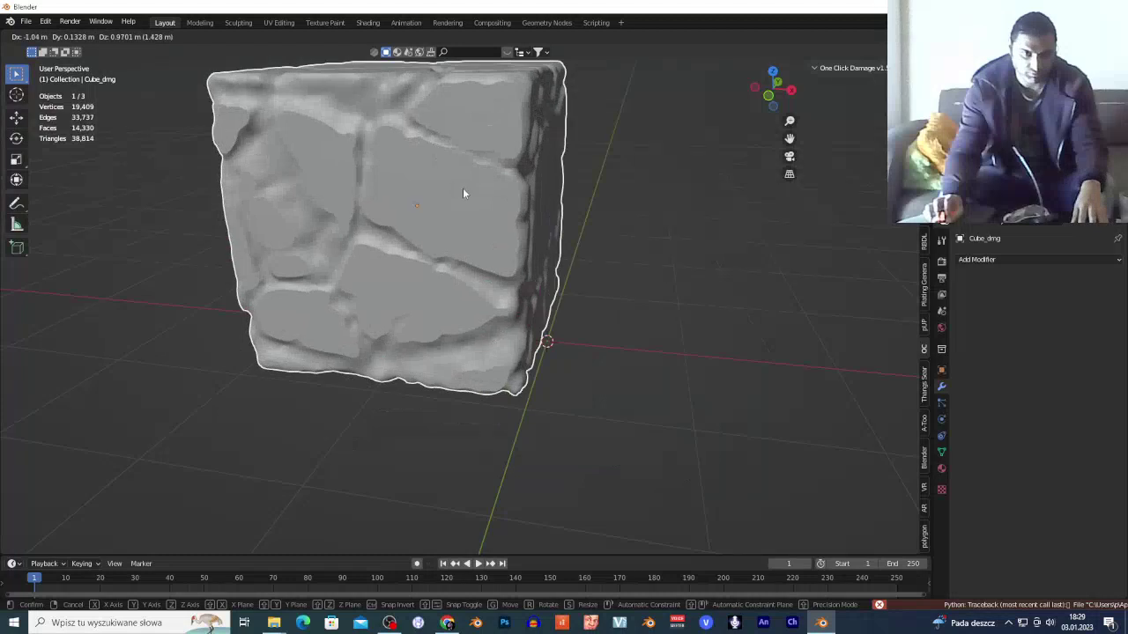
{"action": "left_click", "coordinate": [464, 193]}
{"action": "key", "text": "shift+grave"}
{"action": "key", "text": "s"}
{"action": "key", "text": "d"}
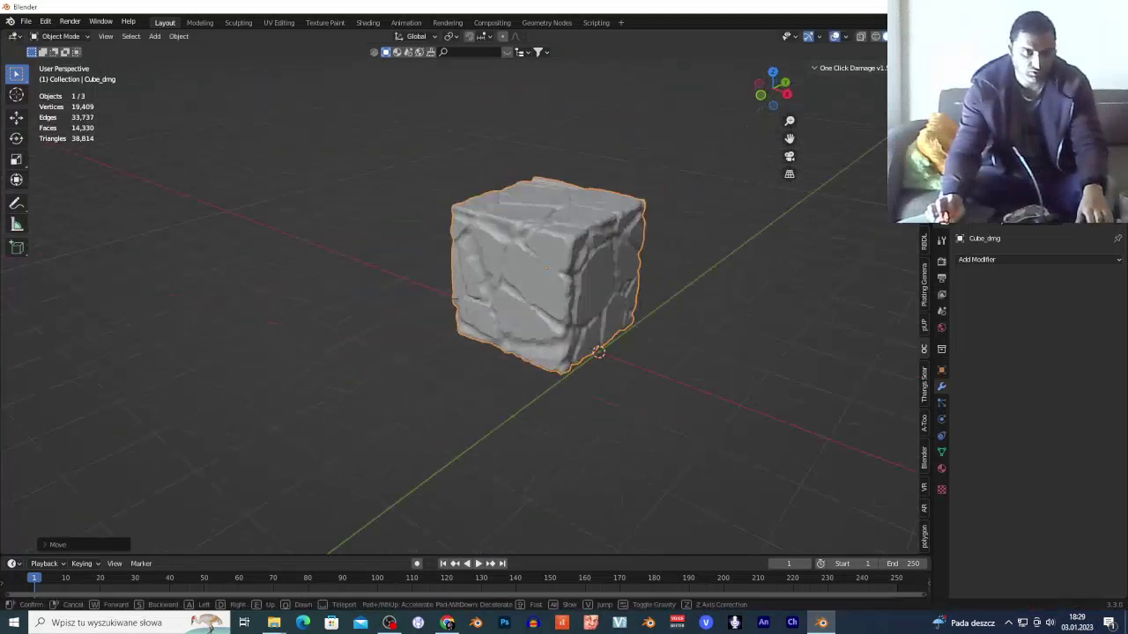
{"action": "key", "text": "w"}
{"action": "key", "text": "s"}
{"action": "left_click", "coordinate": [583, 340]}
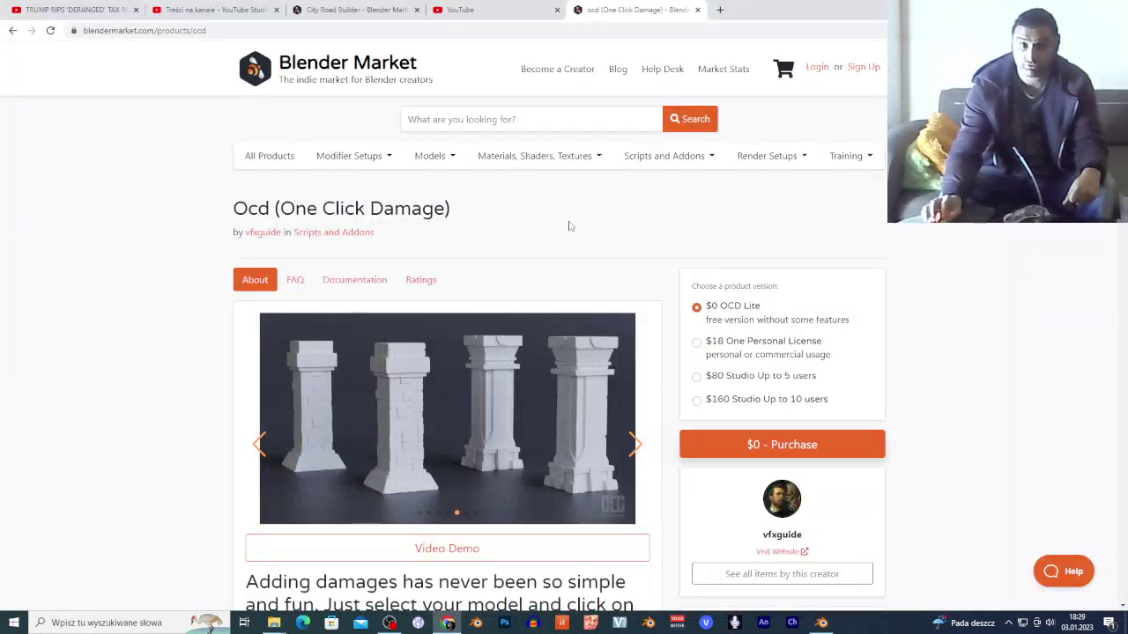
Review the description and features on the Blender Market page for Ocd (One Click Damage), and switch to OBS.
{"action": "scroll", "coordinate": [446, 434], "scroll_direction": "down", "scroll_amount": 8}
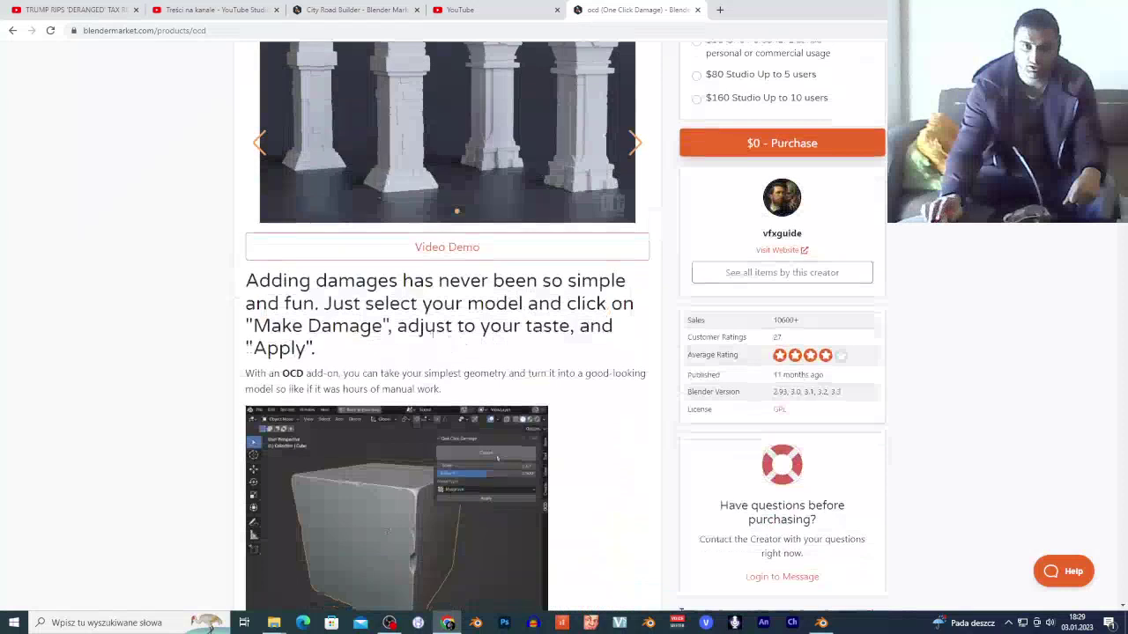
{"action": "scroll", "coordinate": [447, 431], "scroll_direction": "down", "scroll_amount": 12}
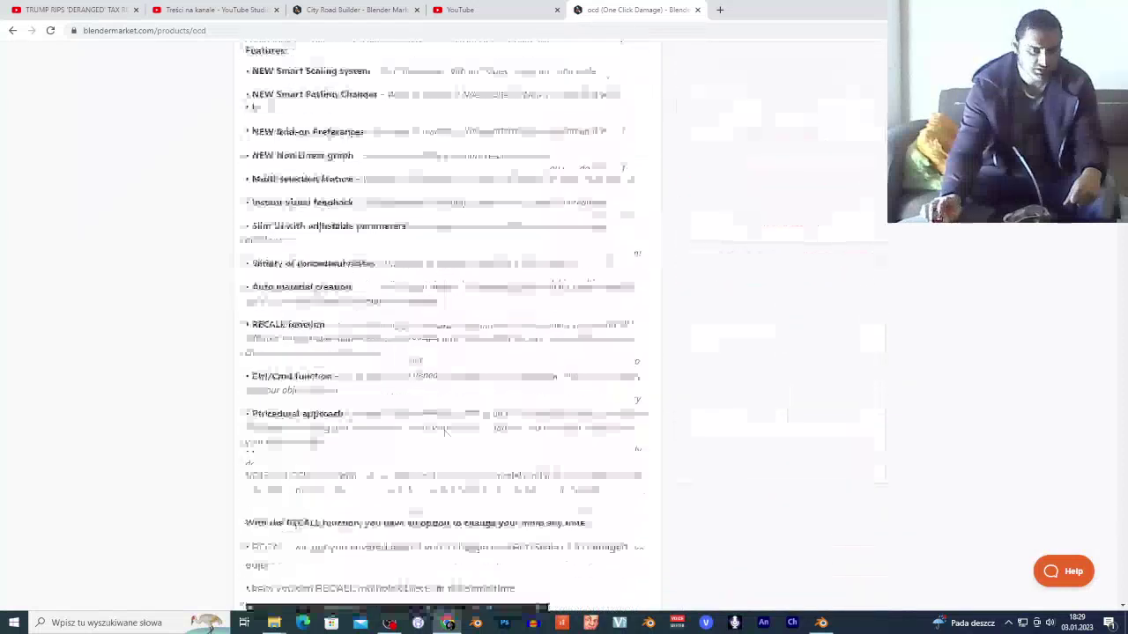
{"action": "left_click", "coordinate": [391, 623]}
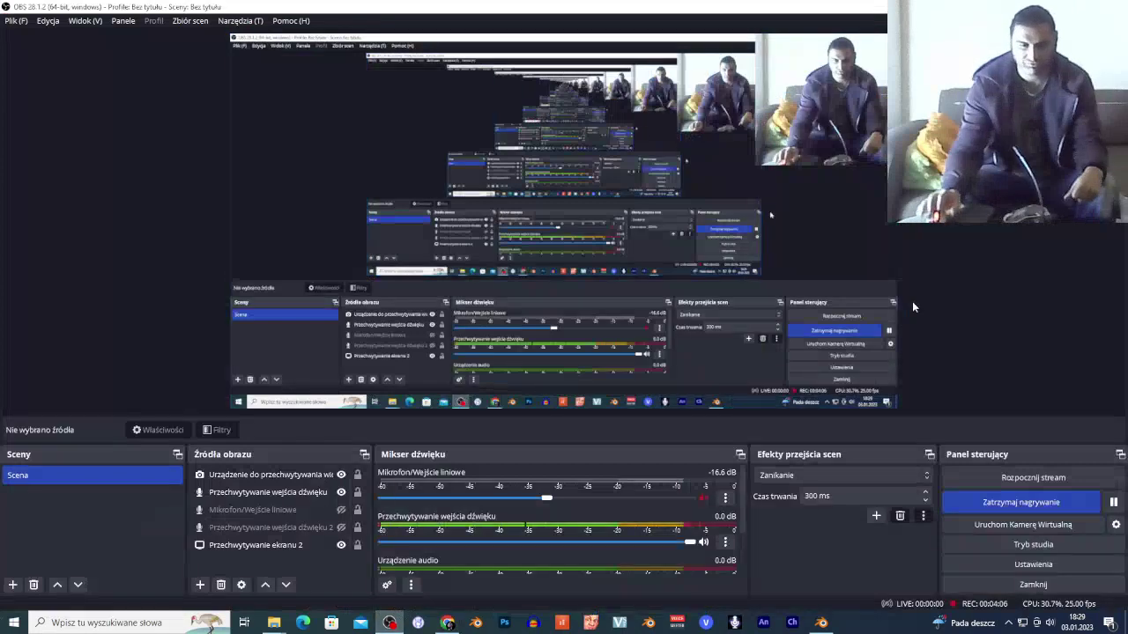